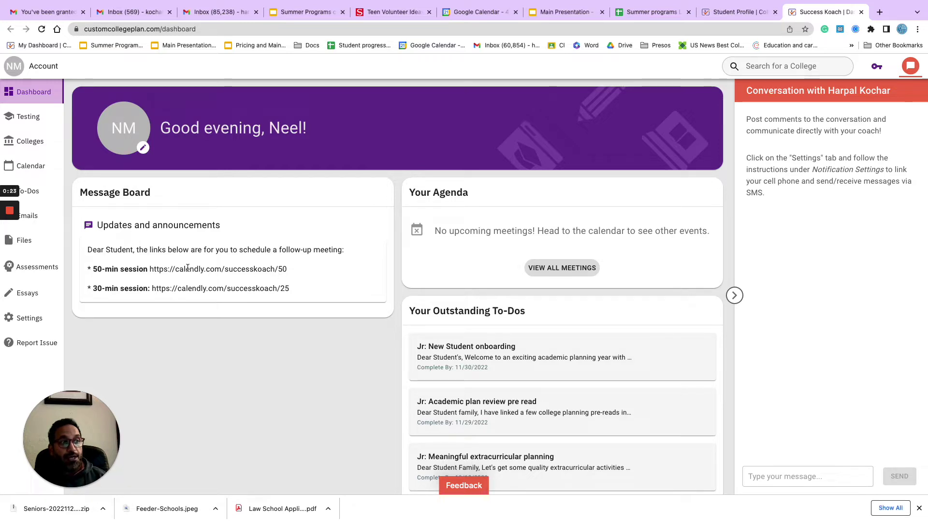
# Highlight the 50-min session scheduling link on the dashboard's message board and look through the outstanding to-dos.
pyautogui.moveTo(150, 269); pyautogui.dragTo(289, 266)
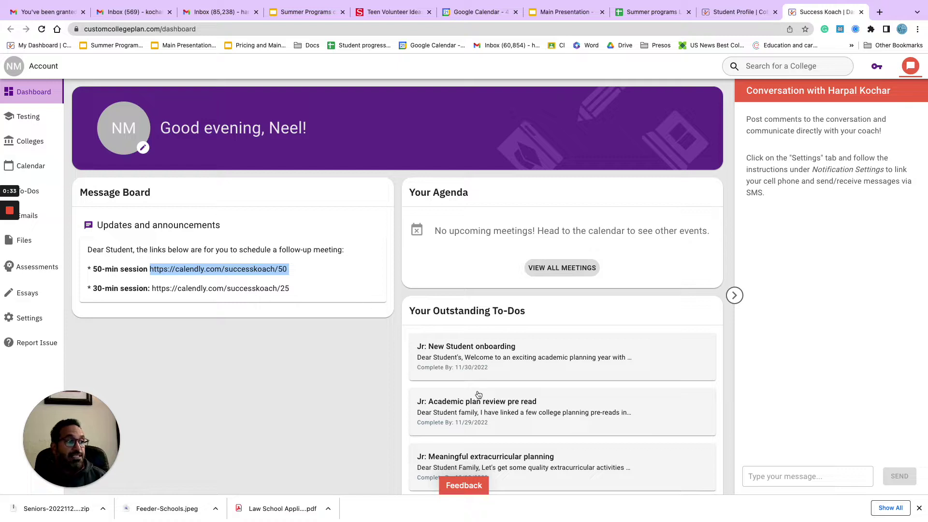
pyautogui.scroll(-3, 479, 395)
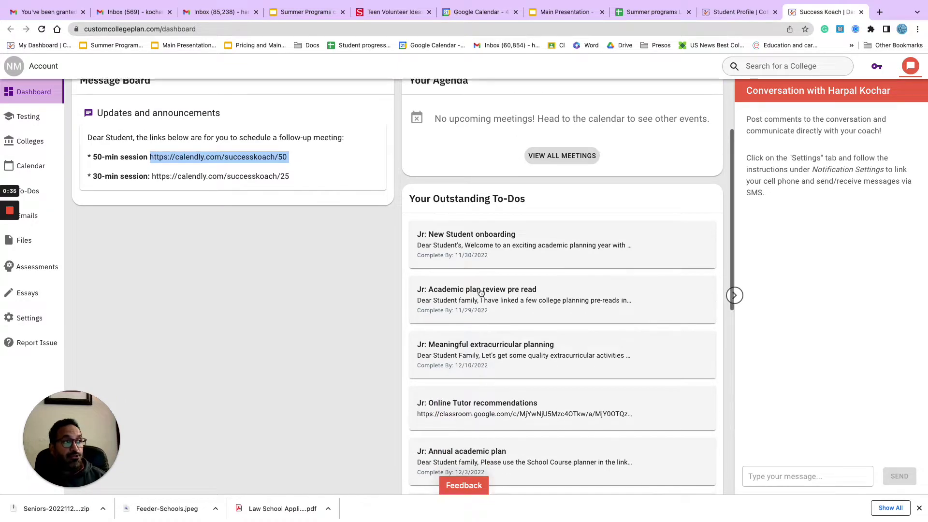
pyautogui.scroll(1, 480, 293)
pyautogui.scroll(1, 427, 292)
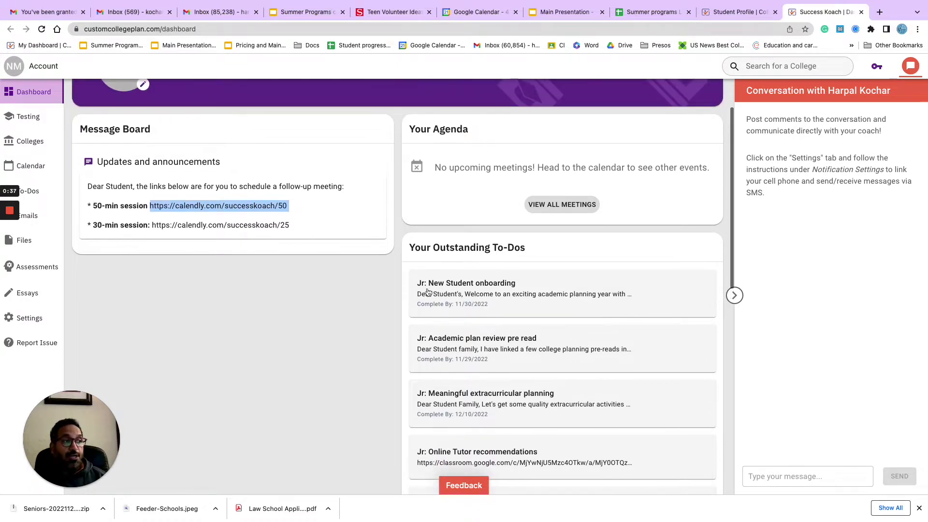
pyautogui.scroll(1, 319, 305)
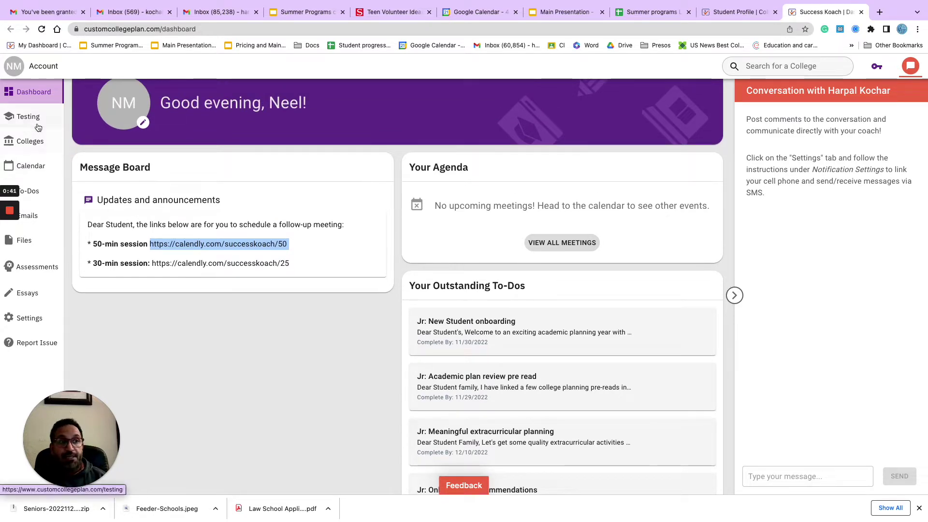
# Open the My To-Dos board and look through its To-Dos, In Progress and Completed lists.
pyautogui.click(48, 193)
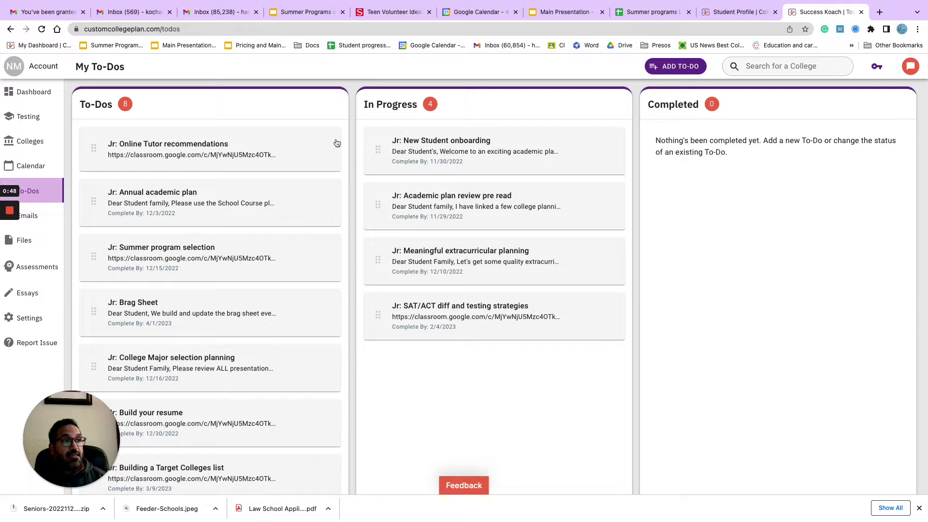
pyautogui.scroll(-2, 282, 240)
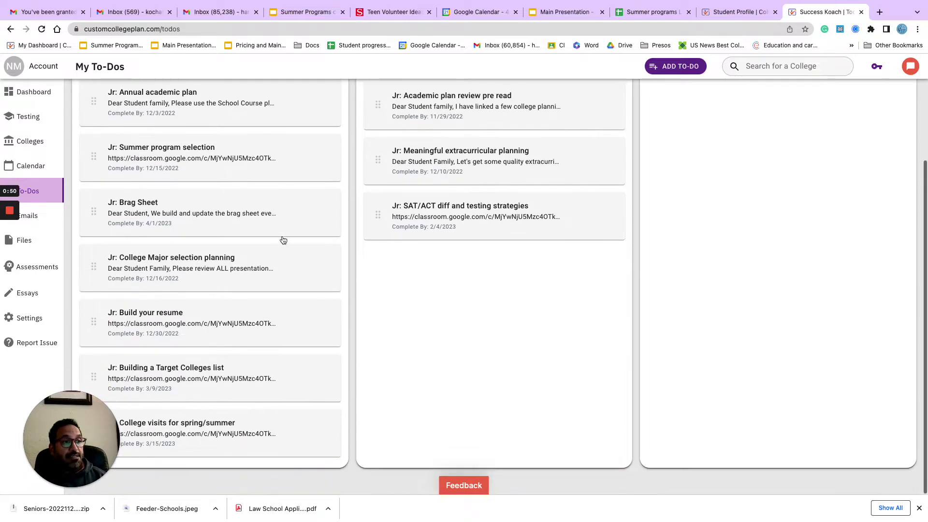
pyautogui.scroll(3, 282, 241)
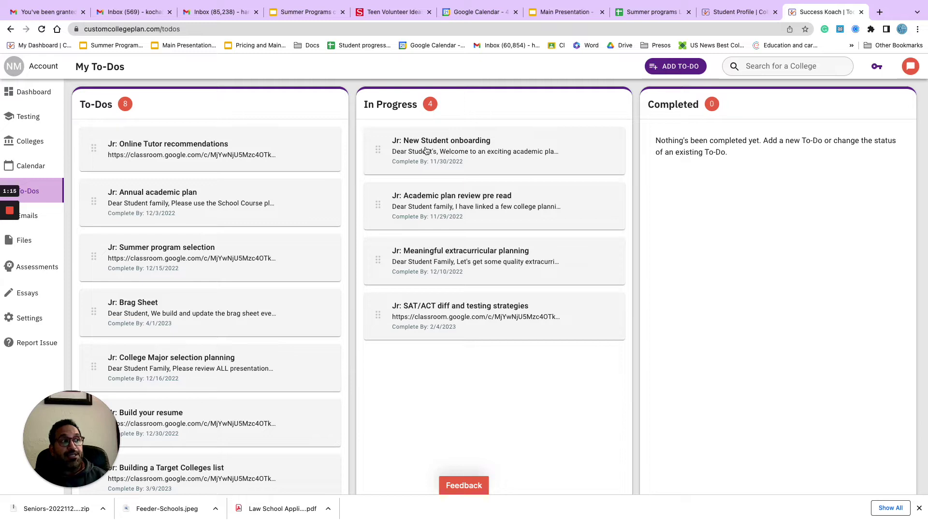
# View the "Jr: New Student onboarding" to-do and its linked classroom topic, then return and close the to-do item.
pyautogui.moveTo(425, 150)
pyautogui.mouseDown()
pyautogui.moveTo(721, 167)
pyautogui.moveTo(439, 161)
pyautogui.mouseUp()
pyautogui.click(426, 154)
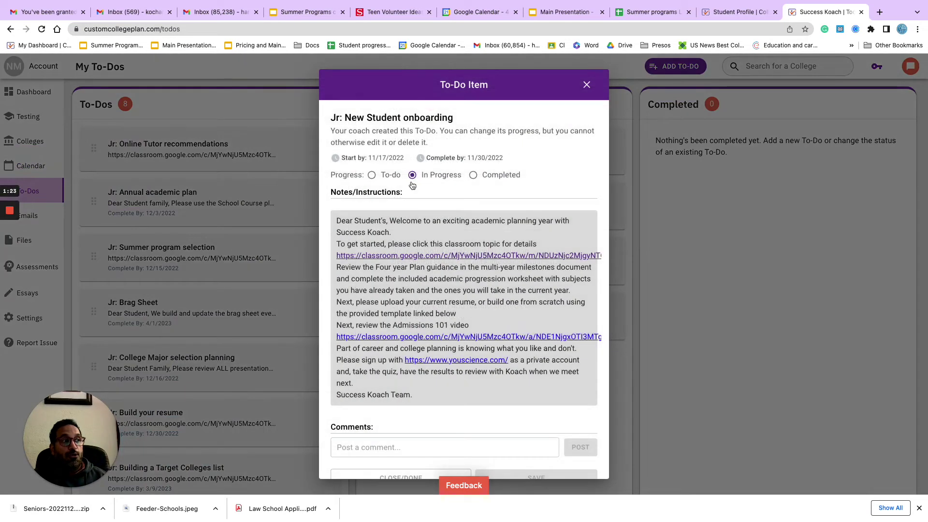
pyautogui.click(408, 256)
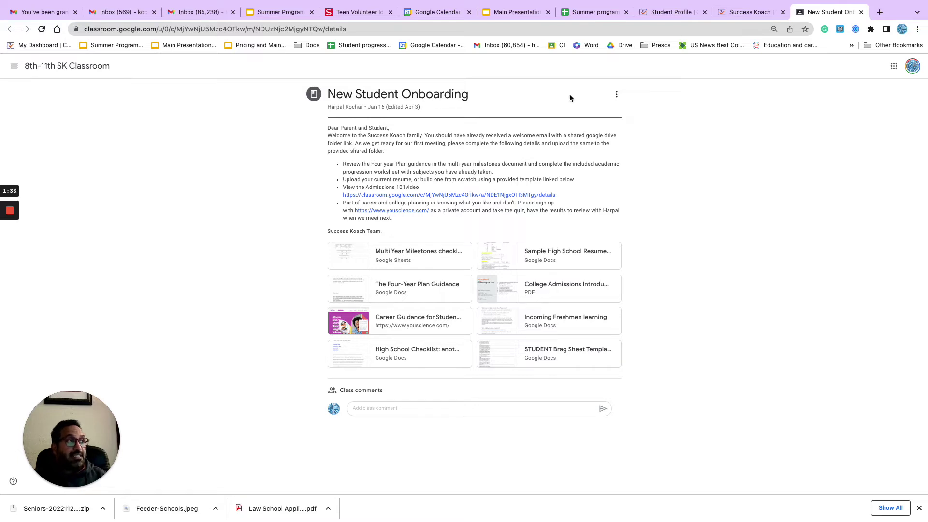
pyautogui.click(746, 14)
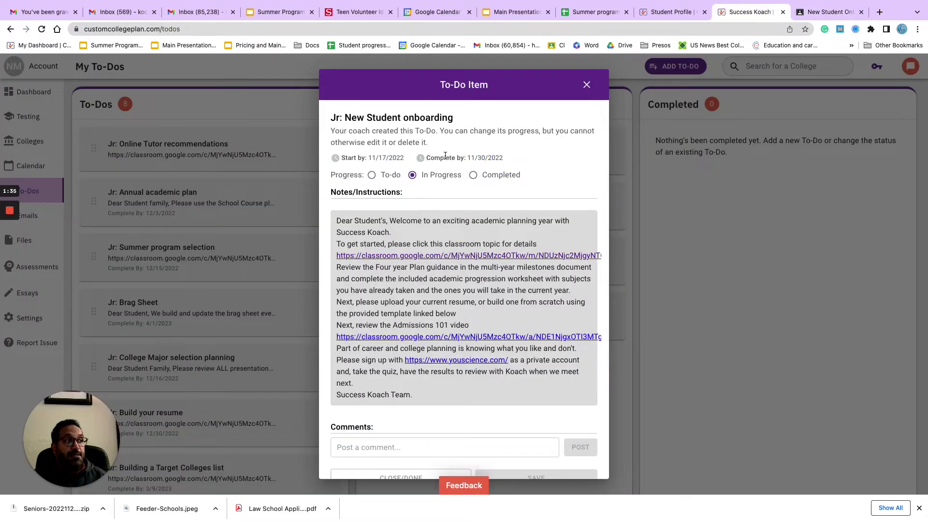
pyautogui.click(586, 86)
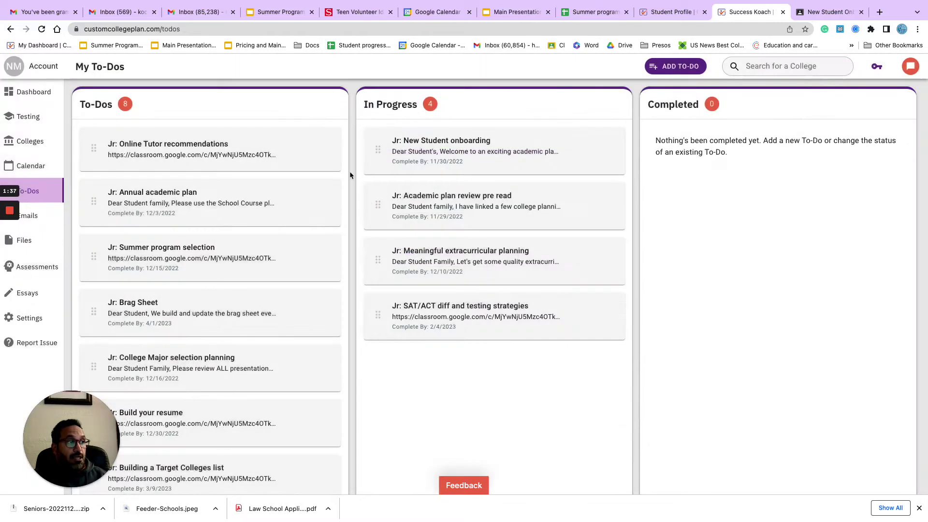
# Add the official SAT date of Mar 11, 2023 to the exam and test dates.
pyautogui.click(35, 116)
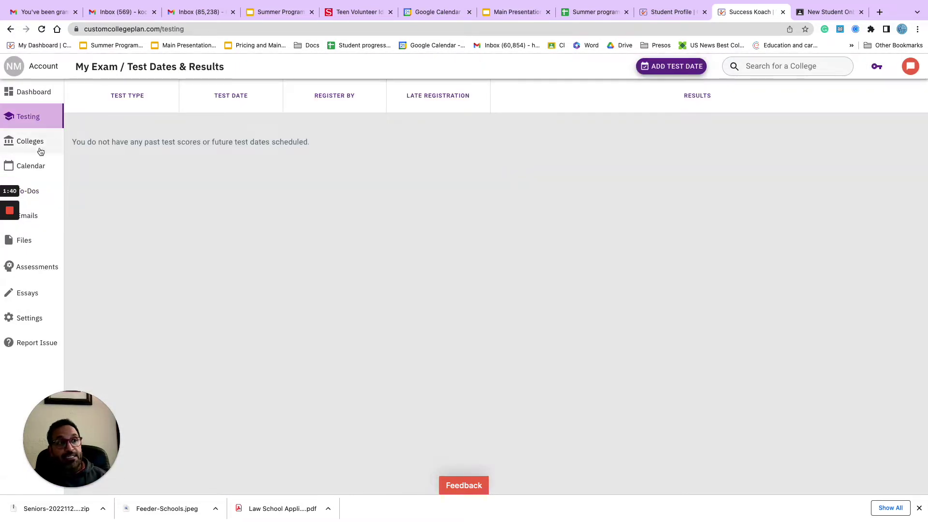
pyautogui.click(676, 71)
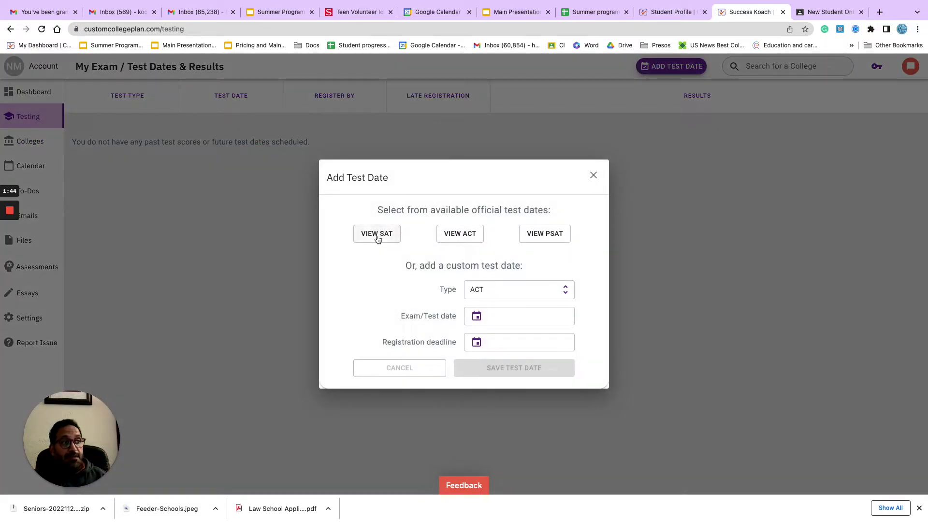
pyautogui.click(378, 236)
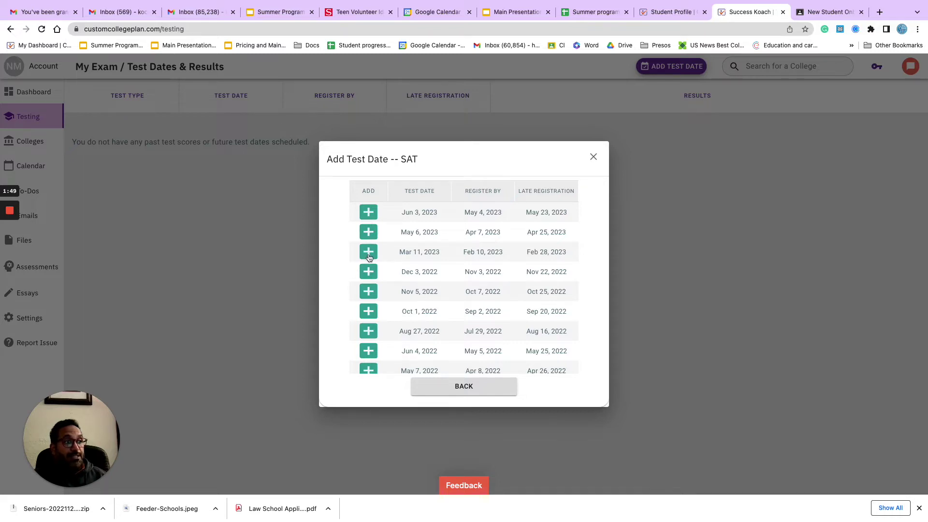
pyautogui.click(369, 253)
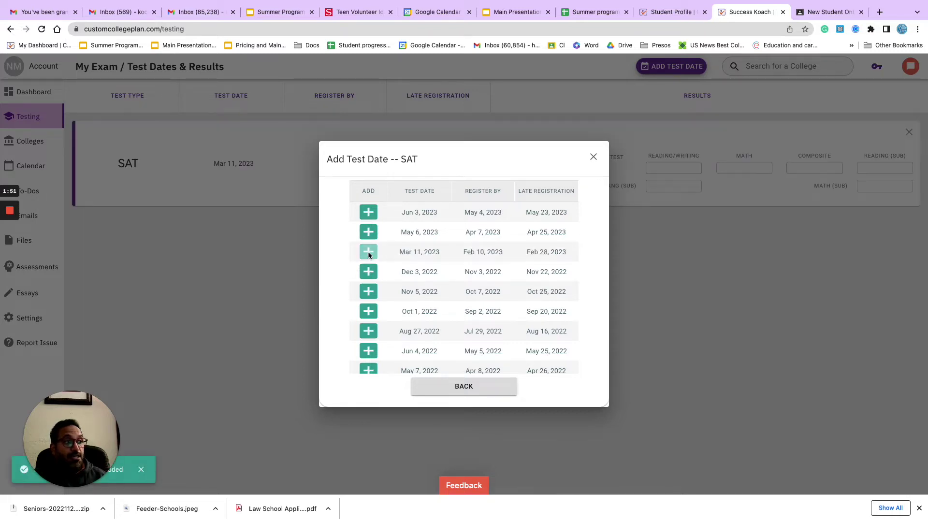
pyautogui.click(594, 157)
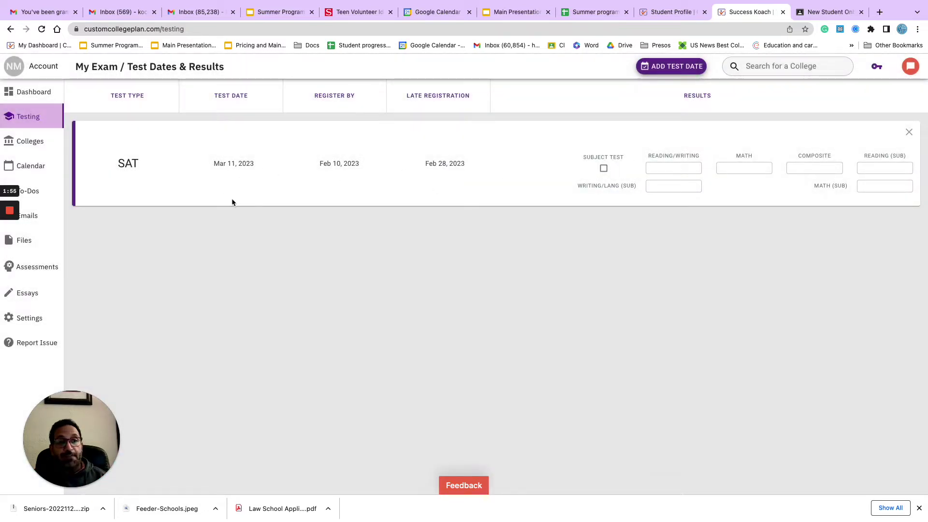
# Delete the Mar 11, 2023 SAT entry from the test dates and confirm the deletion.
pyautogui.click(909, 134)
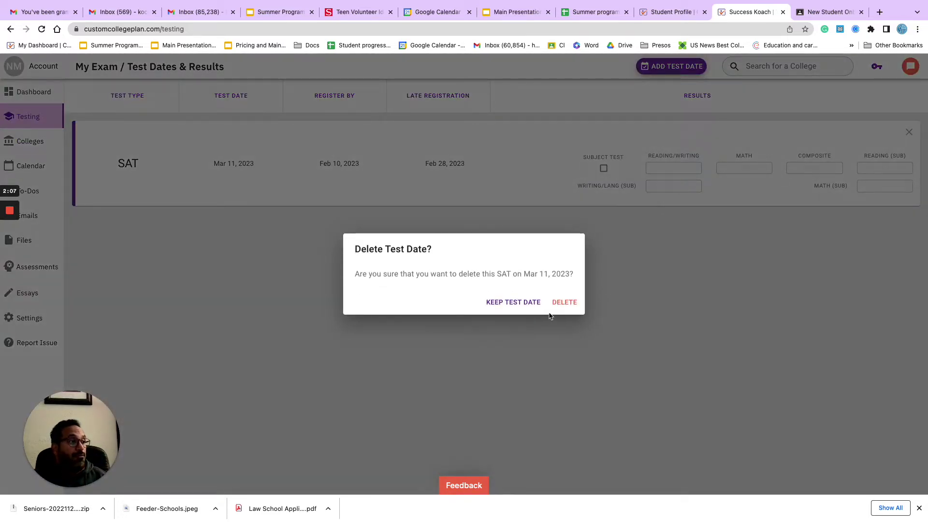
pyautogui.click(559, 304)
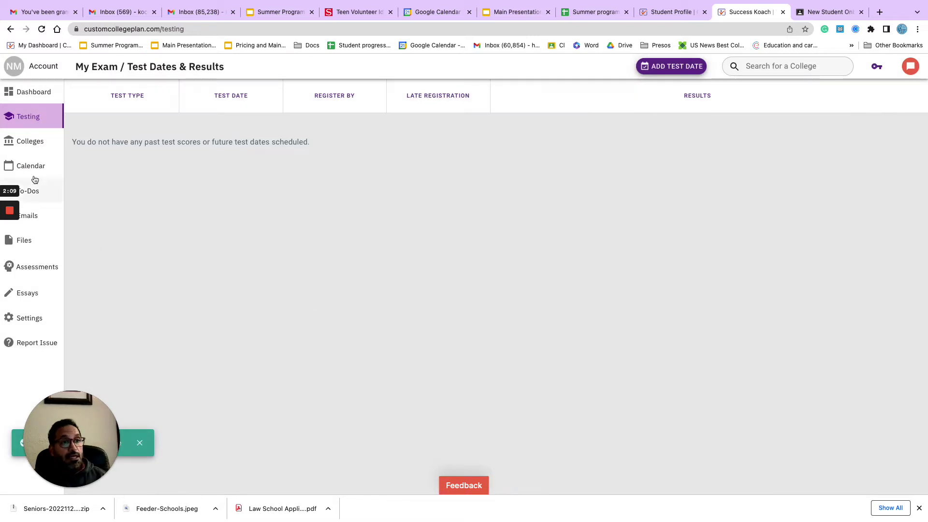
# Open the college lists and examine the suggested colleges from the first entry through to the last, noting their color-coded groups.
pyautogui.click(36, 145)
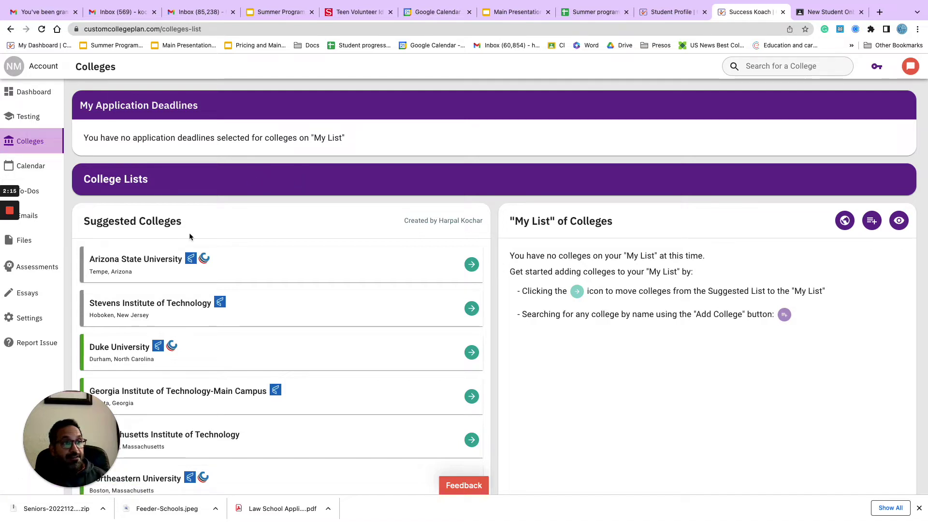
pyautogui.scroll(-2, 244, 316)
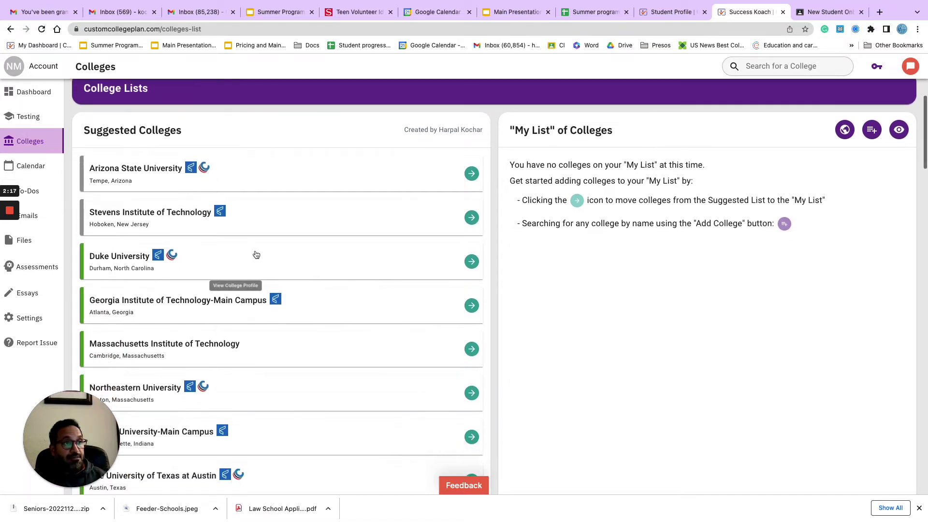
pyautogui.scroll(2, 256, 255)
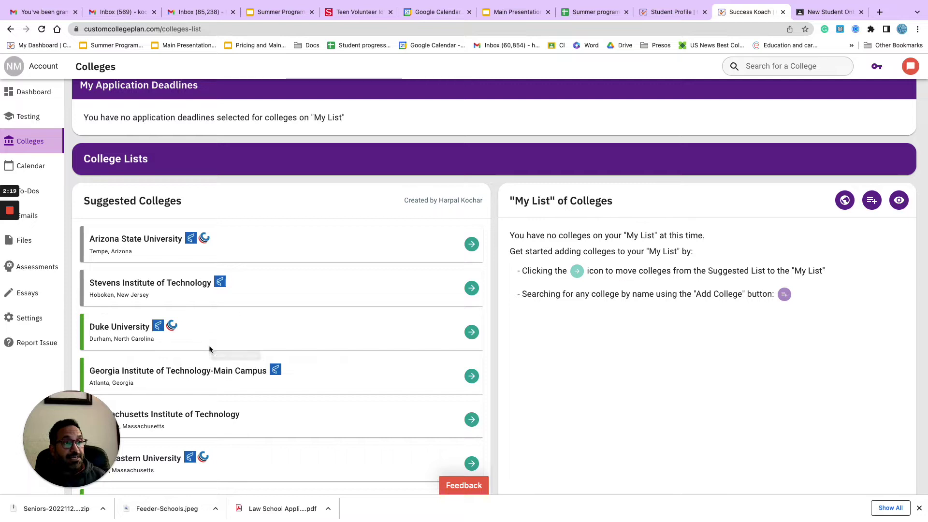
pyautogui.scroll(-8, 209, 349)
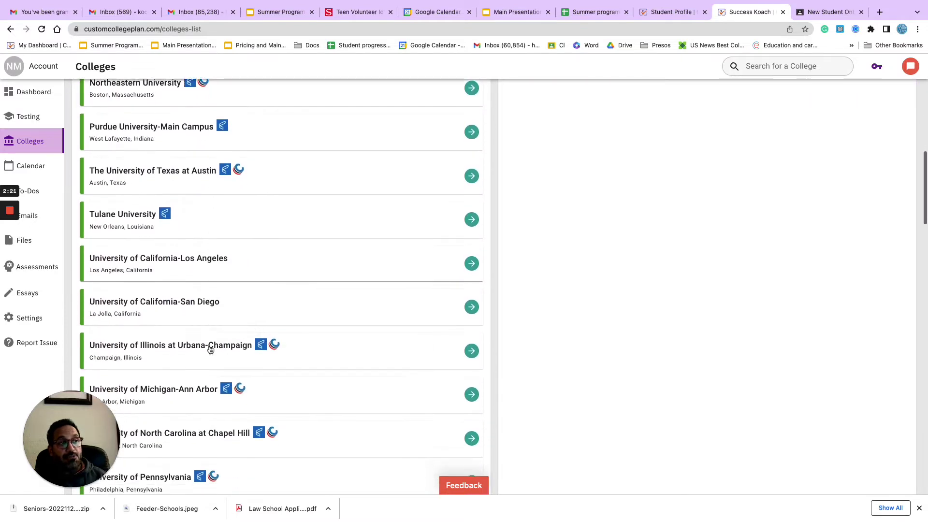
pyautogui.scroll(-16, 209, 349)
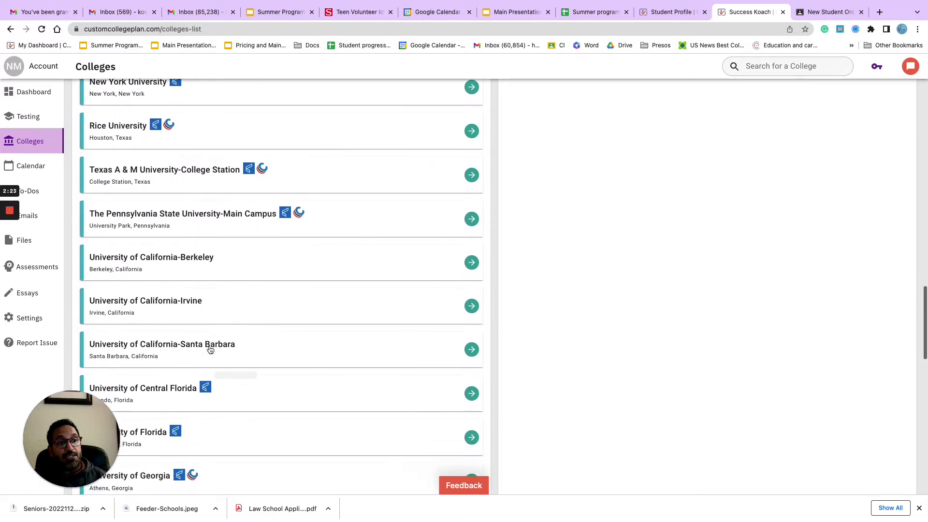
pyautogui.scroll(6, 90, 254)
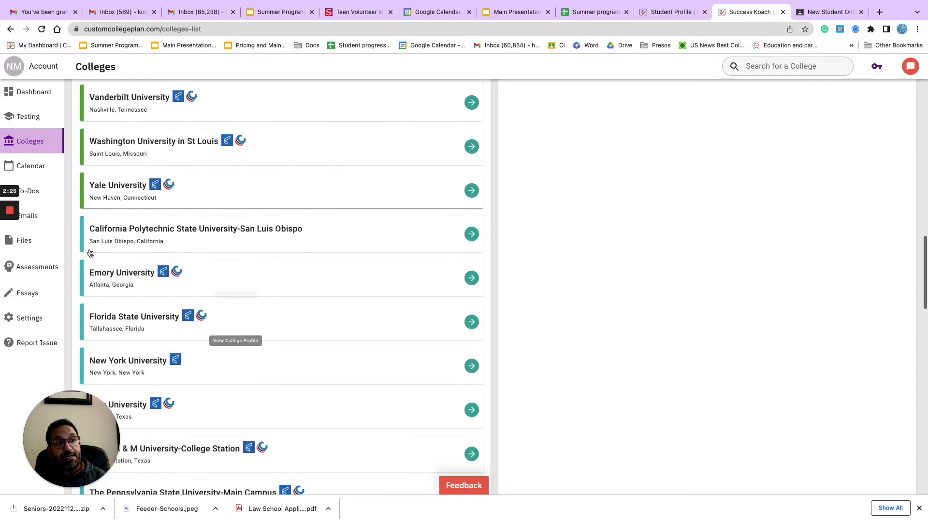
pyautogui.scroll(4, 90, 253)
pyautogui.scroll(4, 97, 204)
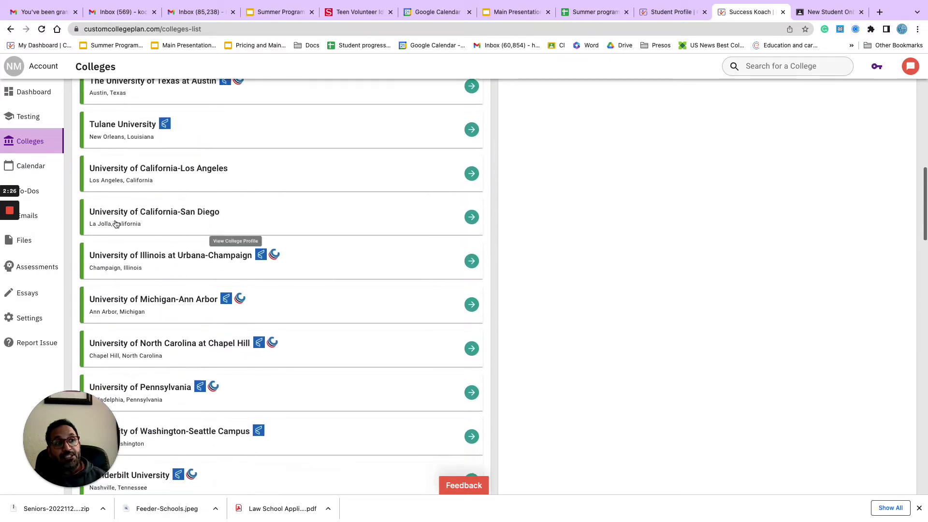
pyautogui.scroll(-15, 115, 224)
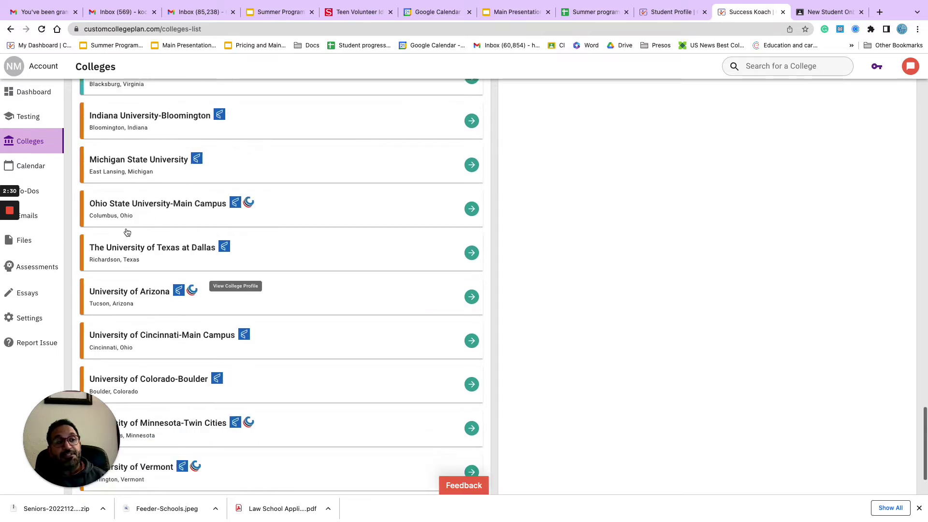
pyautogui.scroll(-10, 127, 232)
pyautogui.scroll(20, 126, 228)
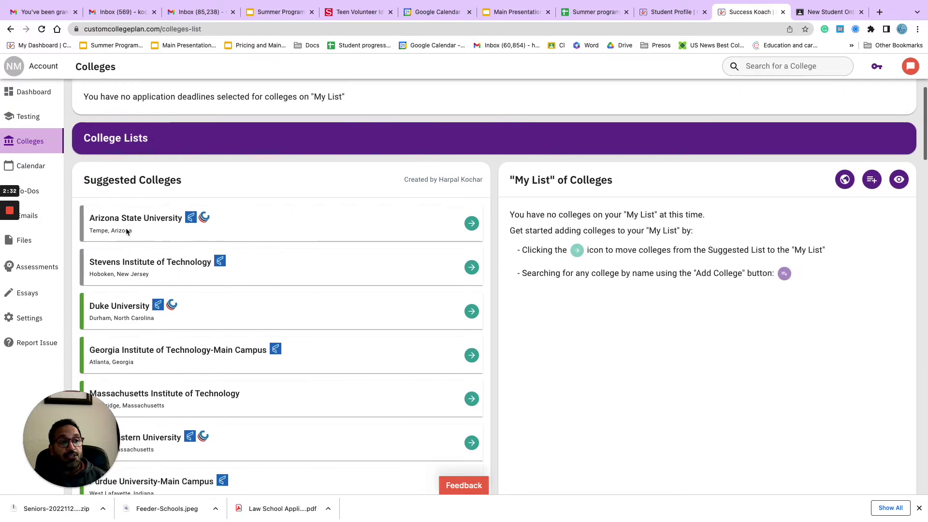
pyautogui.scroll(-3, 125, 304)
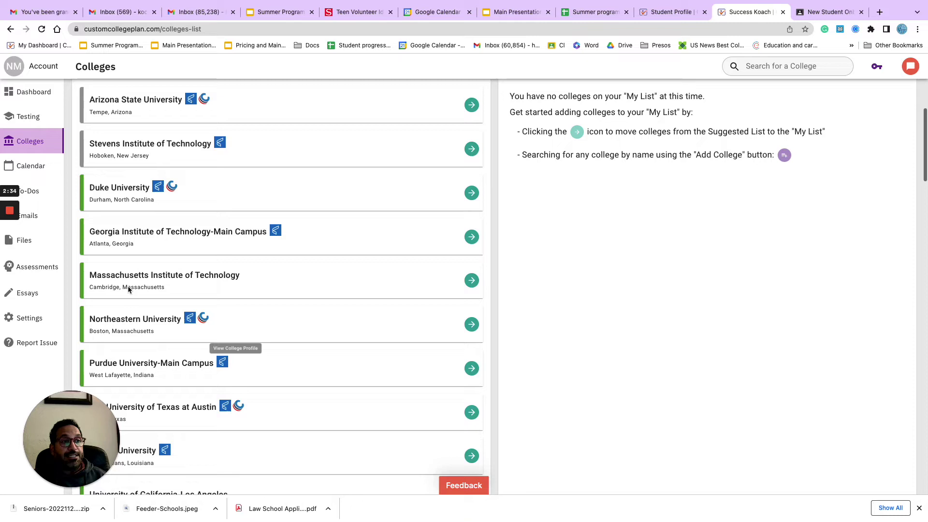
pyautogui.click(121, 192)
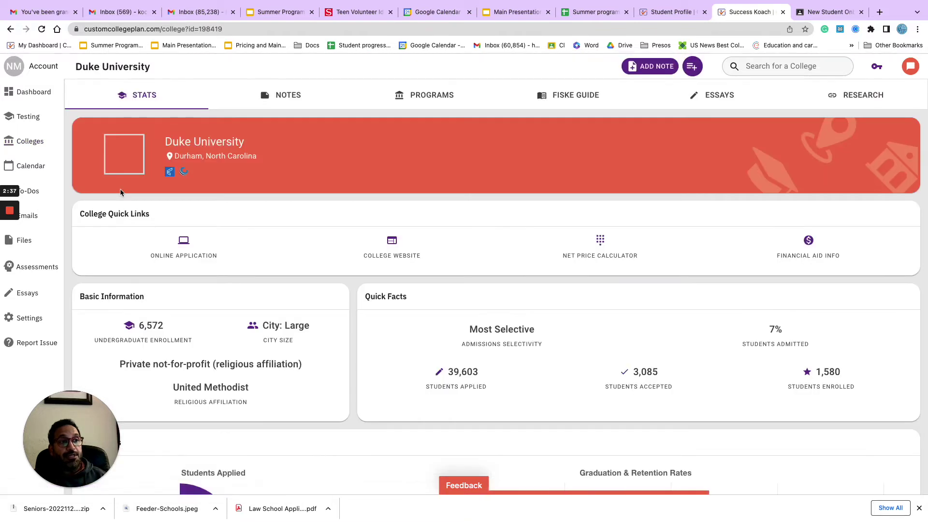
pyautogui.scroll(-15, 201, 291)
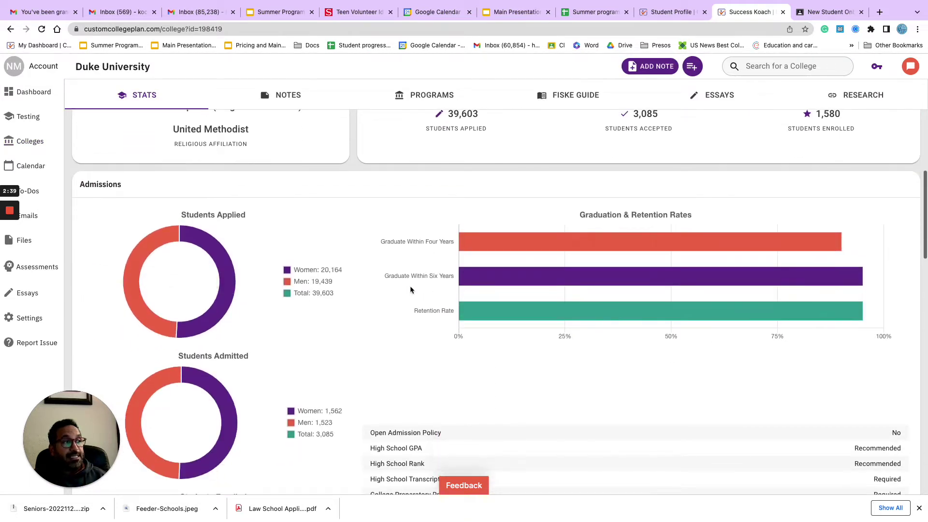
pyautogui.scroll(9, 364, 316)
pyautogui.scroll(-16, 365, 316)
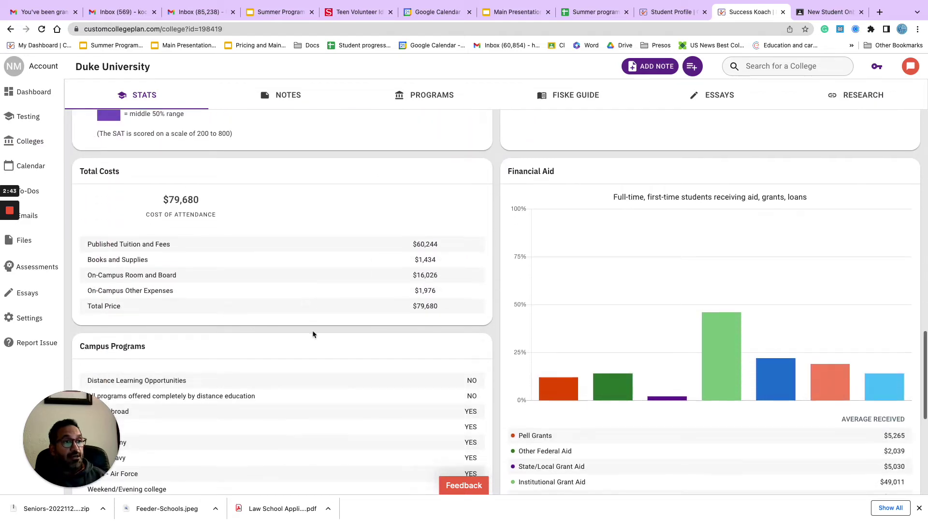
pyautogui.scroll(-3, 312, 330)
pyautogui.moveTo(716, 233)
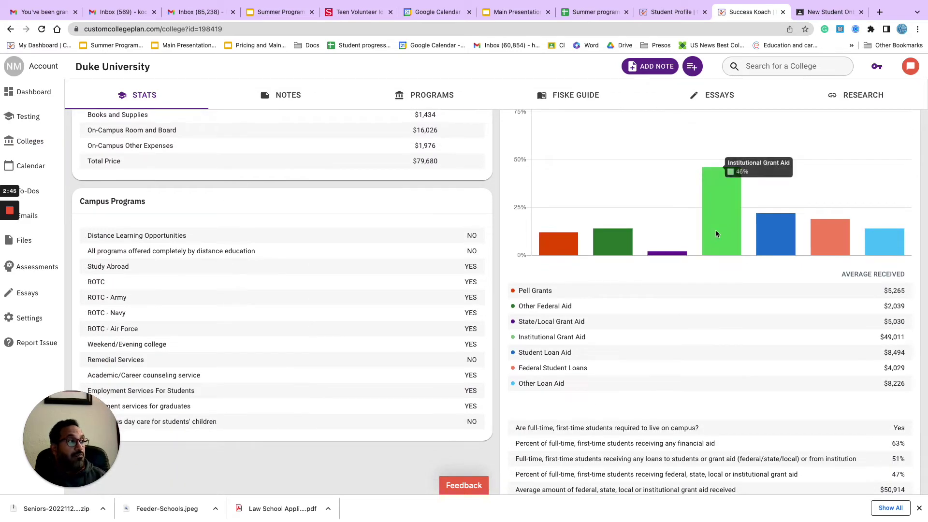
pyautogui.scroll(1, 716, 234)
pyautogui.scroll(18, 716, 230)
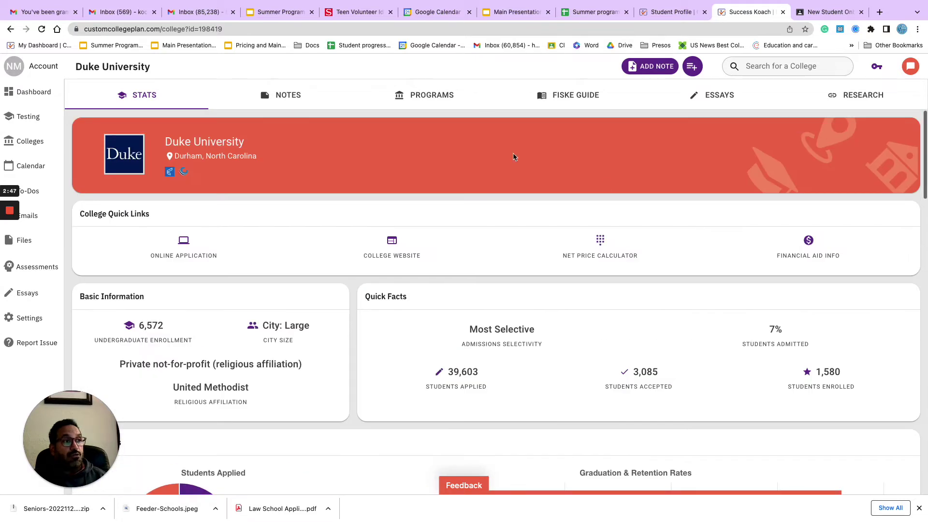
# Show the academic programs offered by Duke University and expand all program categories.
pyautogui.click(425, 99)
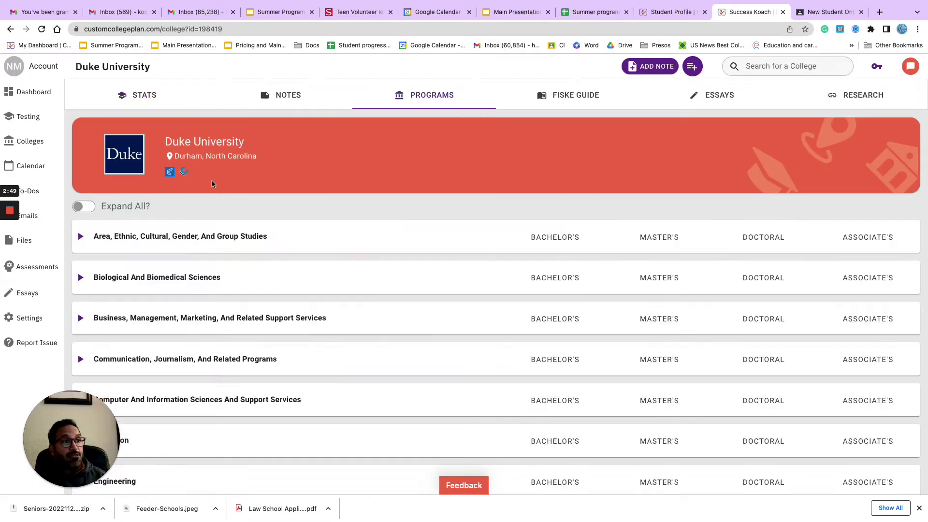
pyautogui.click(86, 207)
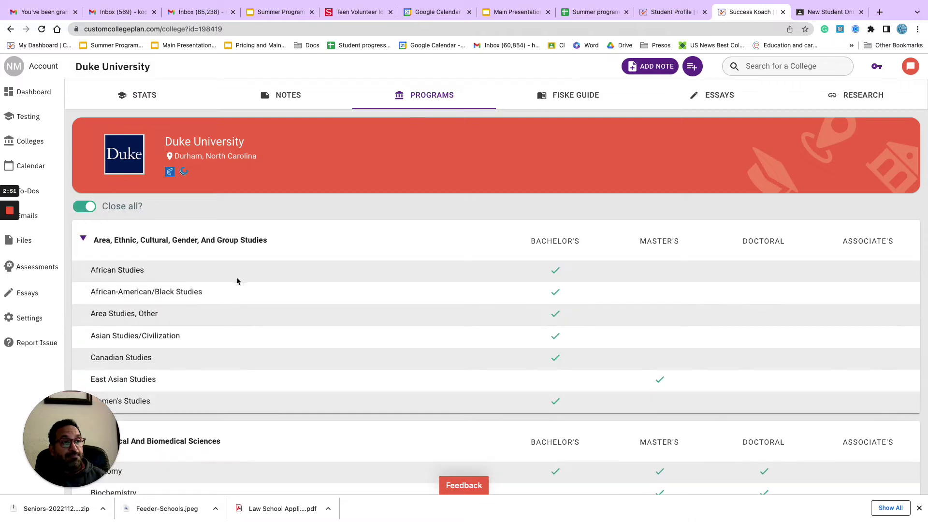
# Examine Duke University's area, ethnic and gender studies and its biological and biomedical sciences programs, comparing the degree levels offered.
pyautogui.scroll(-5, 237, 278)
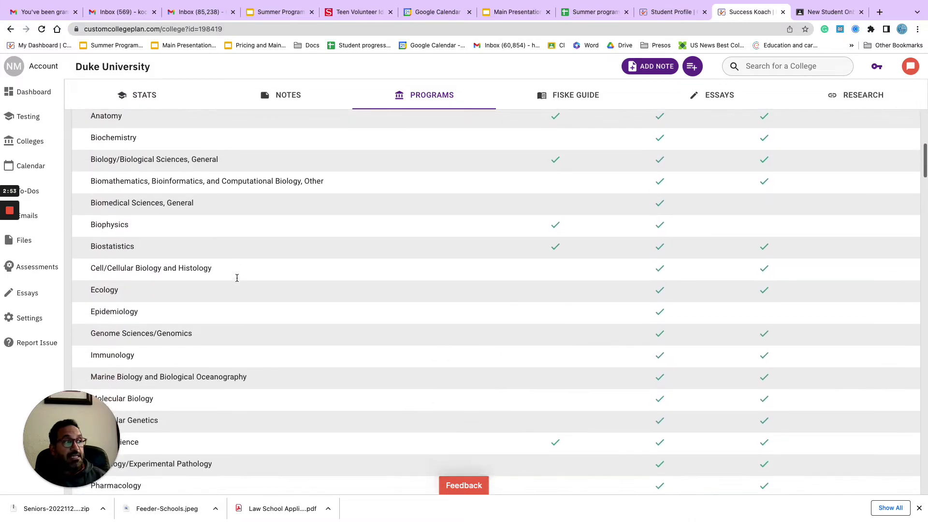
pyautogui.scroll(6, 237, 277)
pyautogui.scroll(-2, 382, 316)
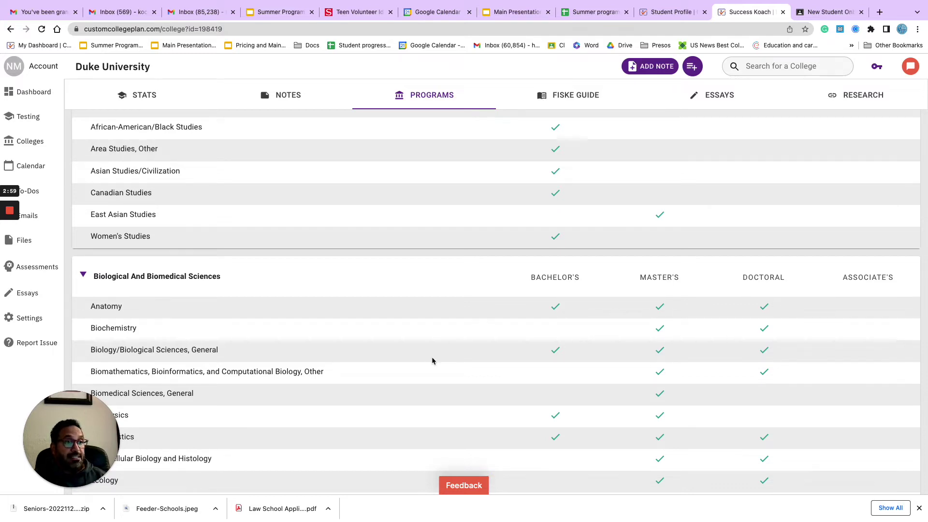
pyautogui.scroll(-3, 432, 358)
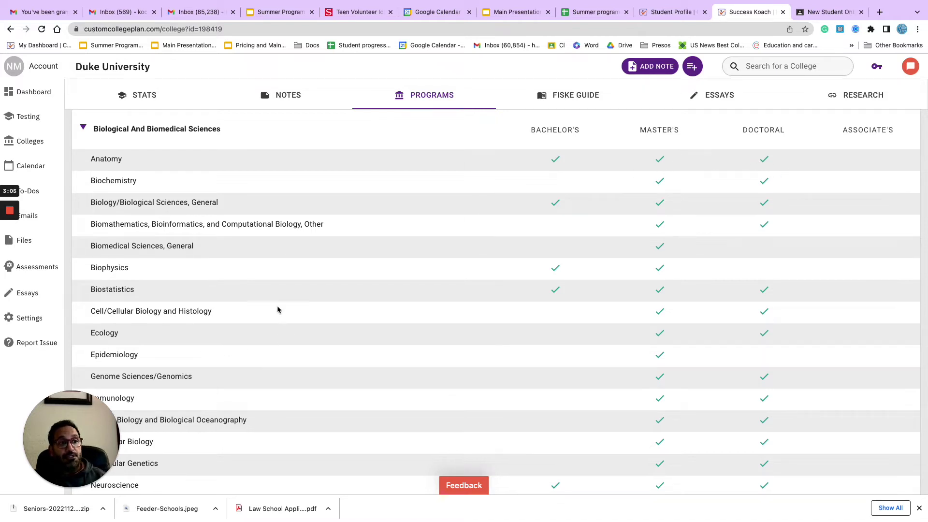
pyautogui.scroll(2, 280, 338)
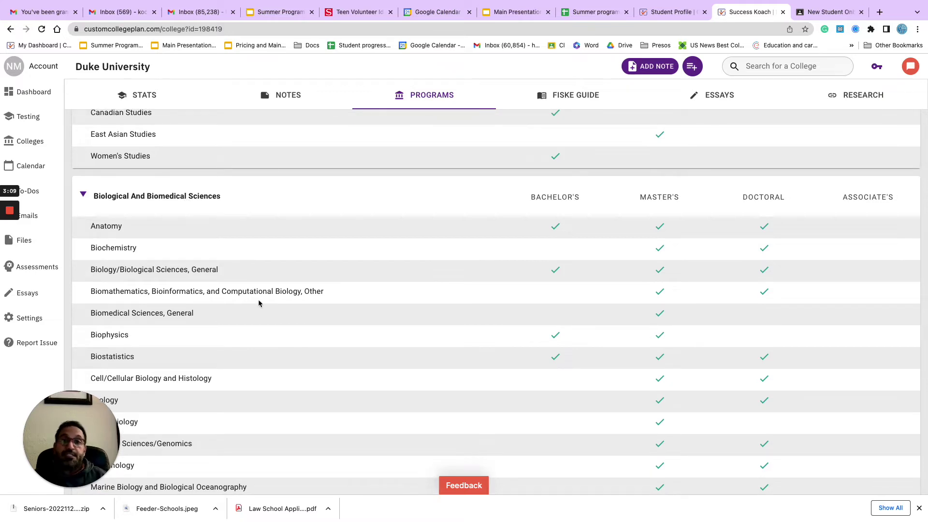
# Examine Duke's remaining program categories from computer science and engineering through languages, health professions and history to mathematics and multi/interdisciplinary studies.
pyautogui.scroll(-15, 259, 303)
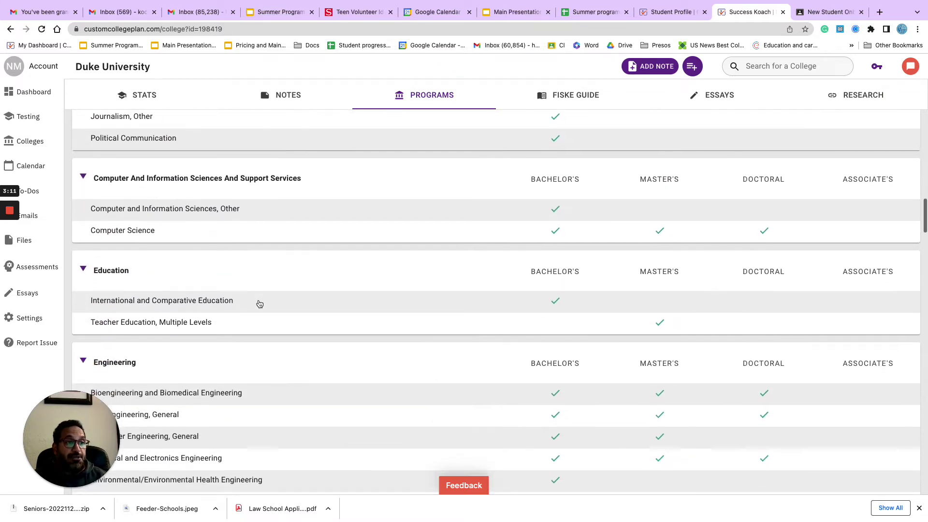
pyautogui.scroll(1, 180, 230)
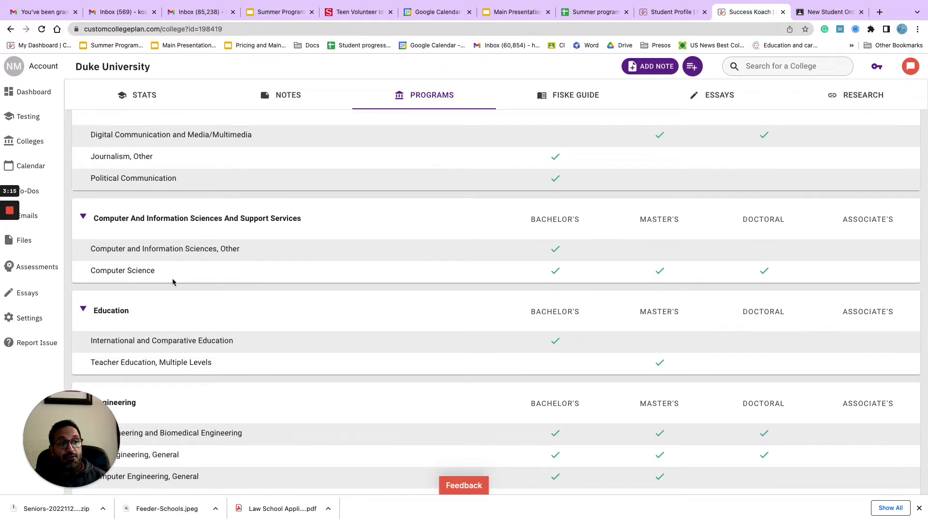
pyautogui.scroll(-6, 173, 282)
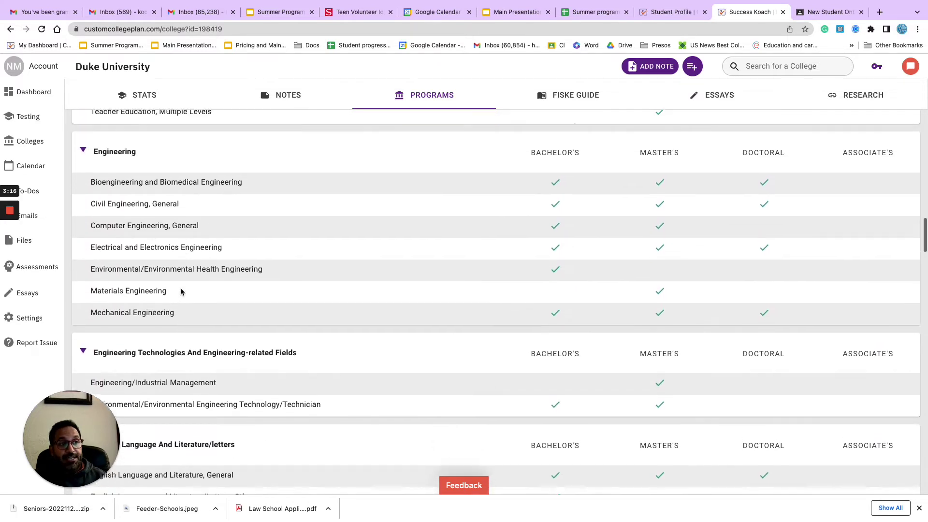
pyautogui.scroll(1, 181, 291)
pyautogui.scroll(-10, 181, 291)
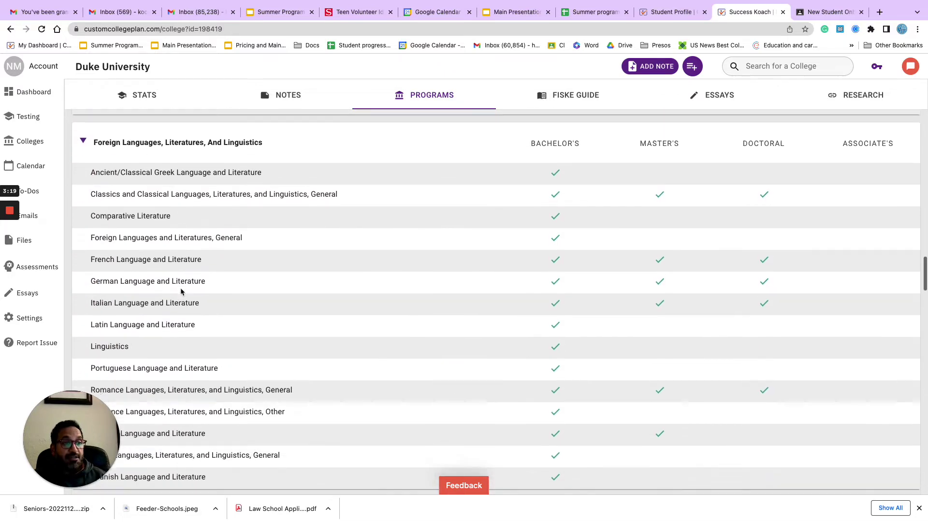
pyautogui.scroll(-1, 181, 288)
pyautogui.scroll(1, 181, 292)
pyautogui.scroll(-4, 183, 309)
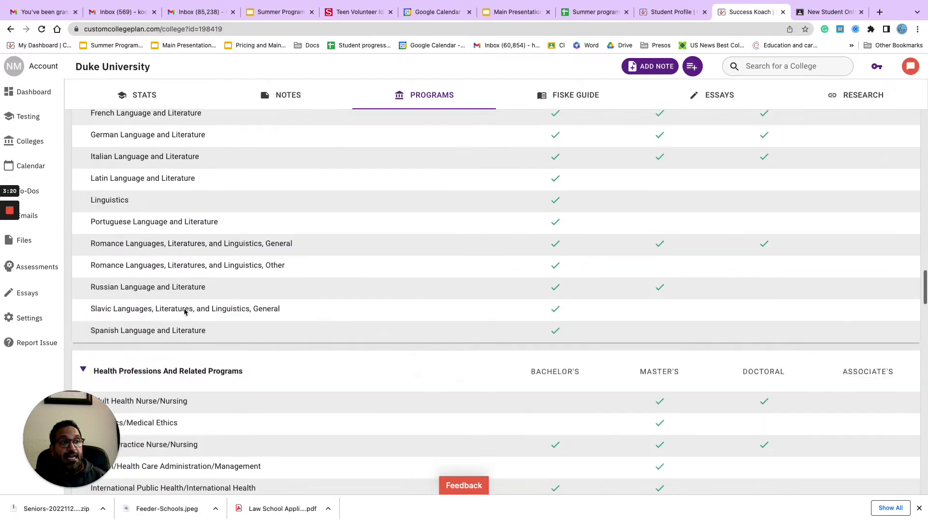
pyautogui.scroll(-8, 184, 311)
pyautogui.scroll(4, 184, 311)
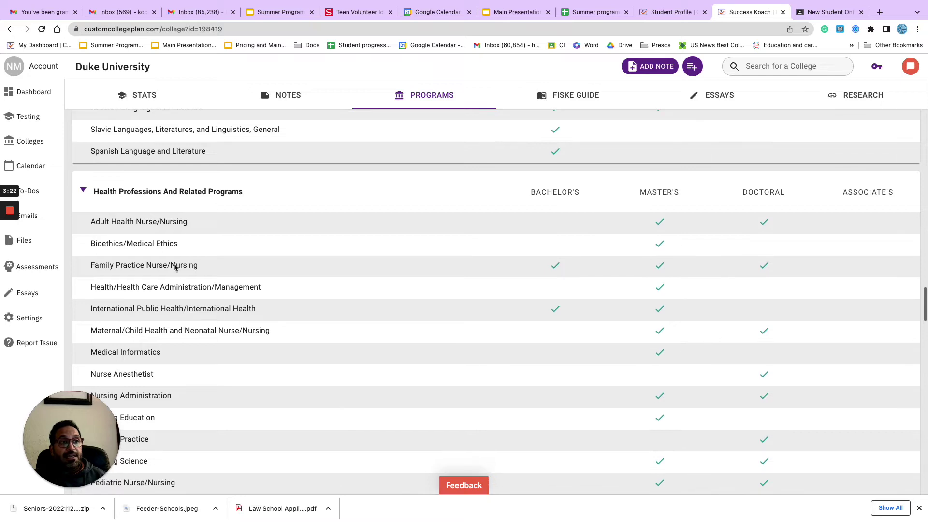
pyautogui.scroll(-10, 212, 328)
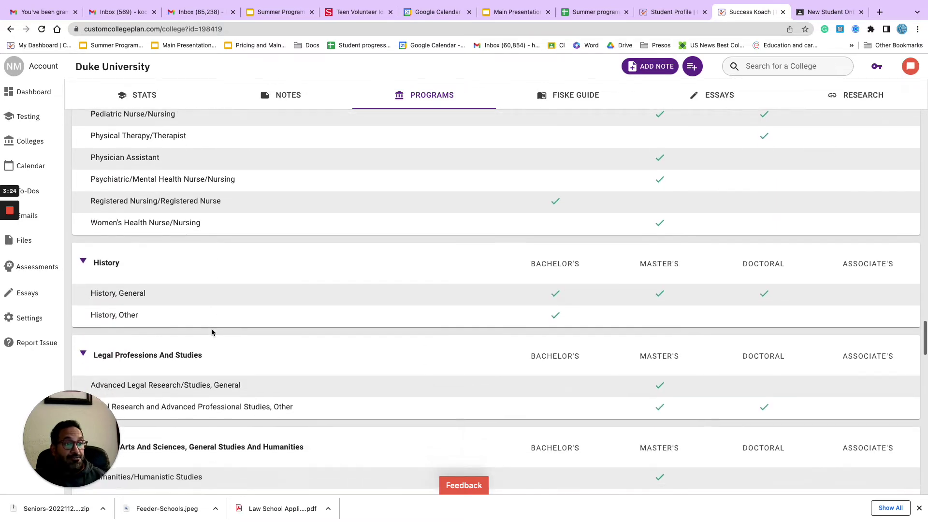
pyautogui.scroll(-5, 212, 332)
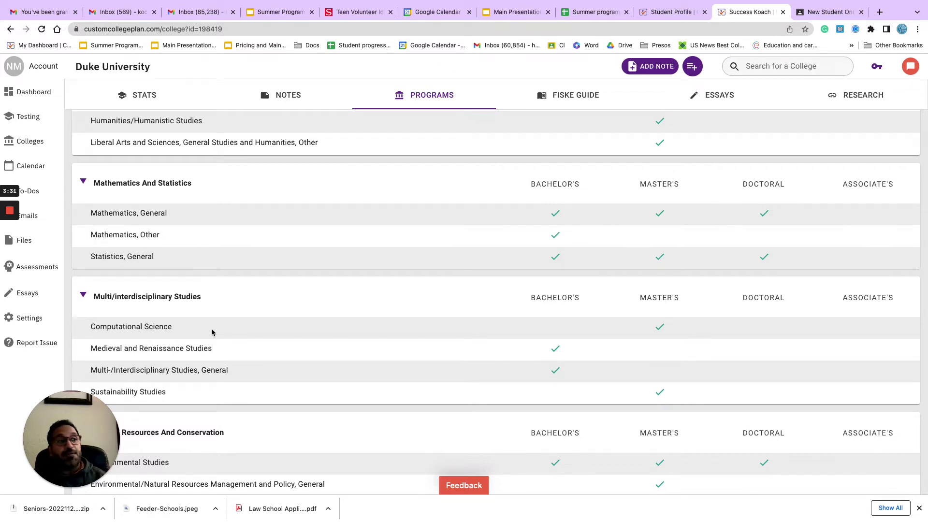
# Open Duke University's Fiske Guide and review its summary ratings, strongest programs and overlapping colleges.
pyautogui.scroll(20, 211, 332)
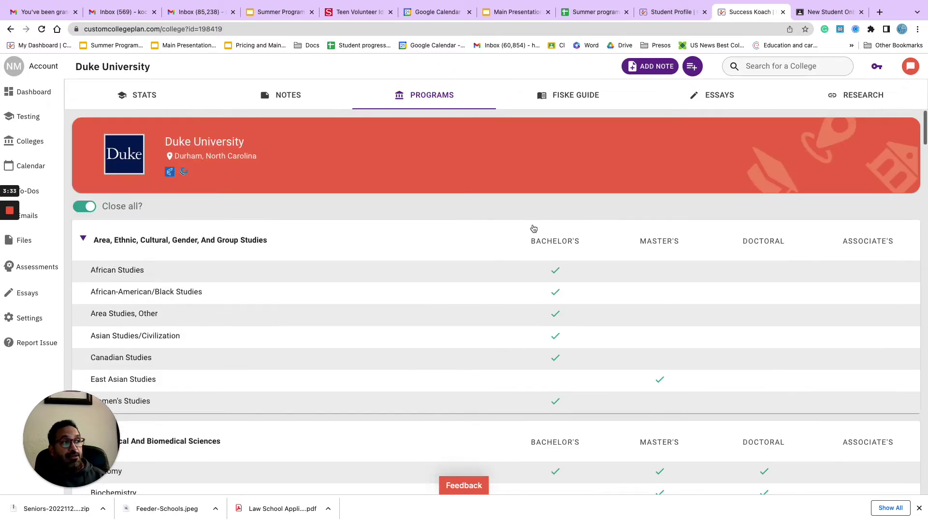
pyautogui.click(572, 102)
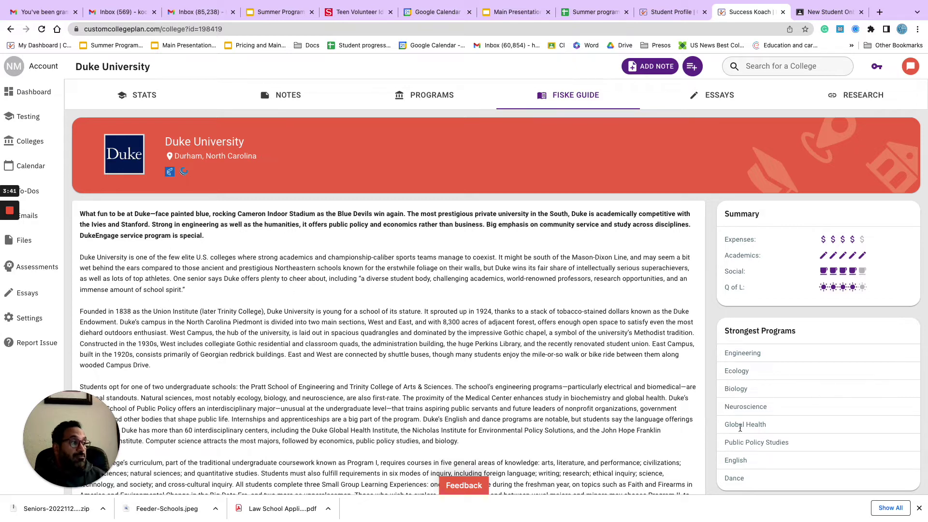
pyautogui.scroll(-5, 709, 409)
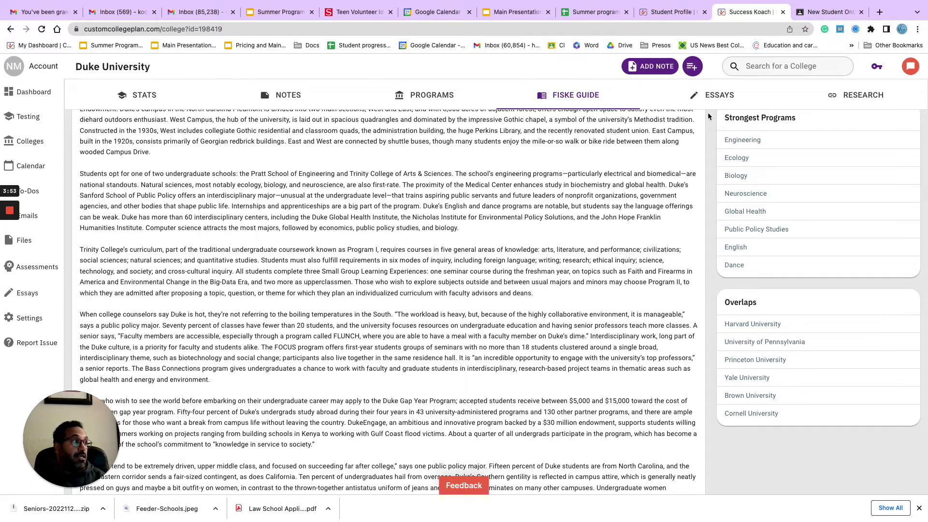
# Open Duke University's essay requirements and review the Common App and Coalition App sections.
pyautogui.click(713, 100)
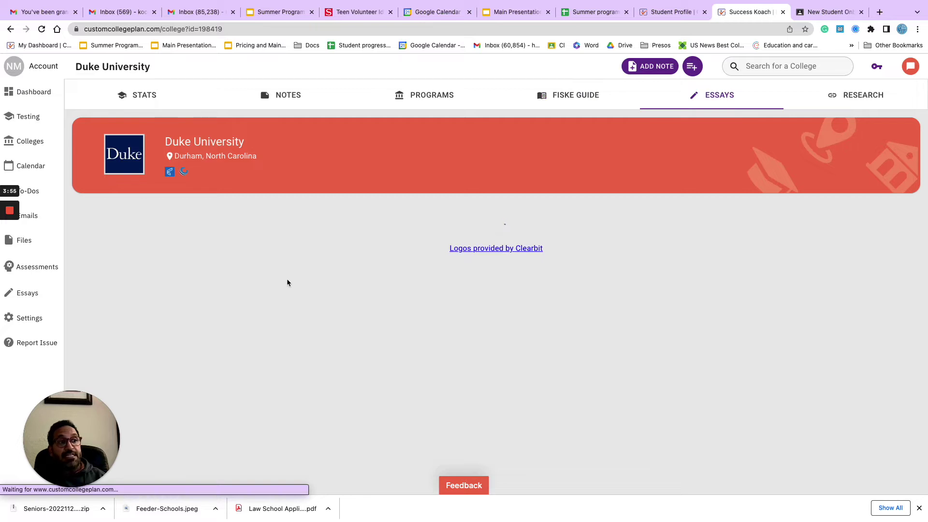
pyautogui.scroll(-2, 280, 316)
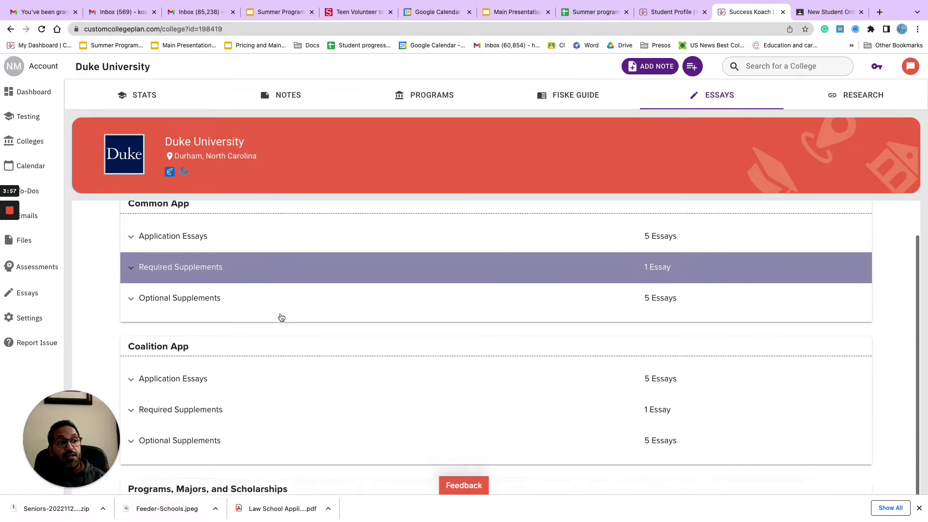
pyautogui.scroll(2, 279, 317)
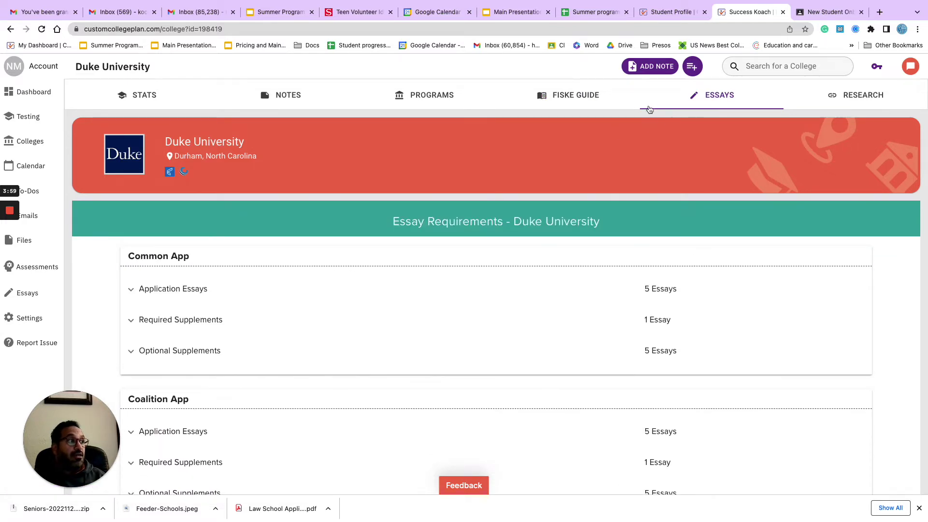
# Return to the college lists, add Arizona State University to "My List" and remove it again.
pyautogui.click(36, 144)
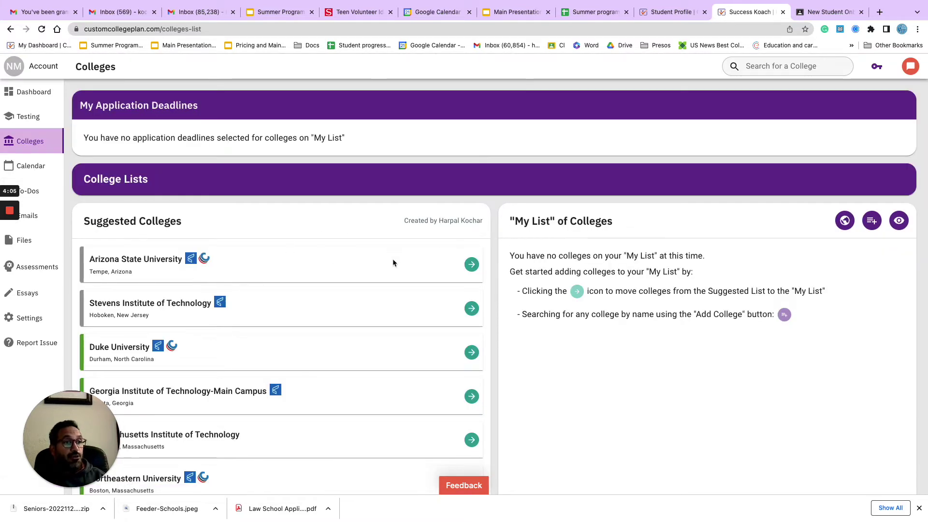
pyautogui.click(471, 265)
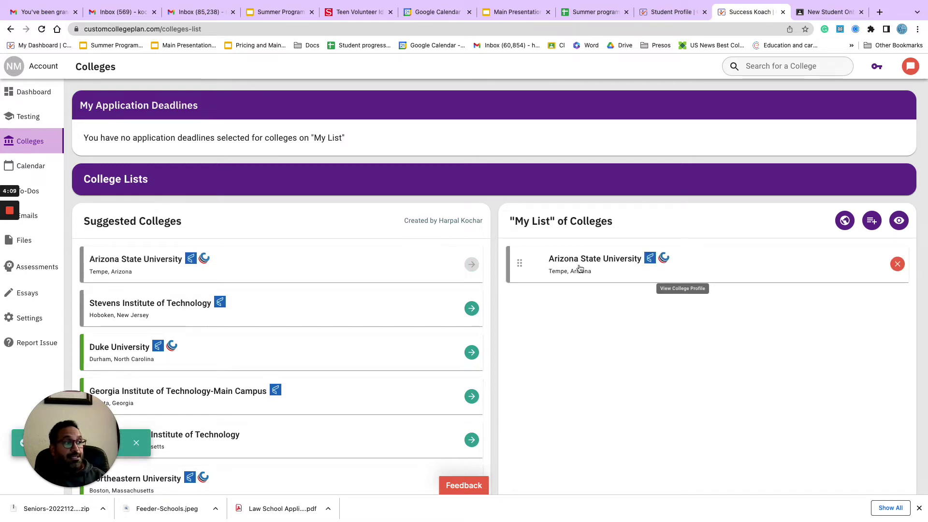
pyautogui.moveTo(577, 263); pyautogui.dragTo(248, 259)
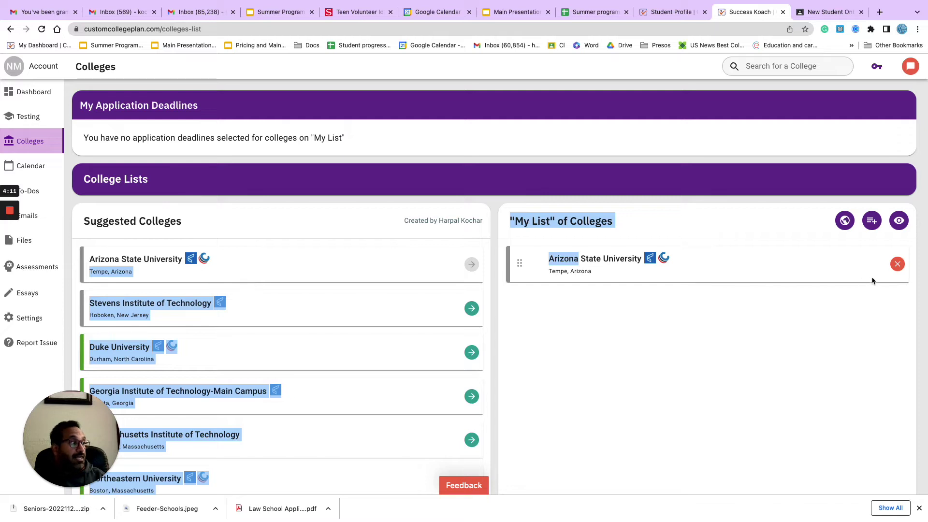
pyautogui.click(897, 264)
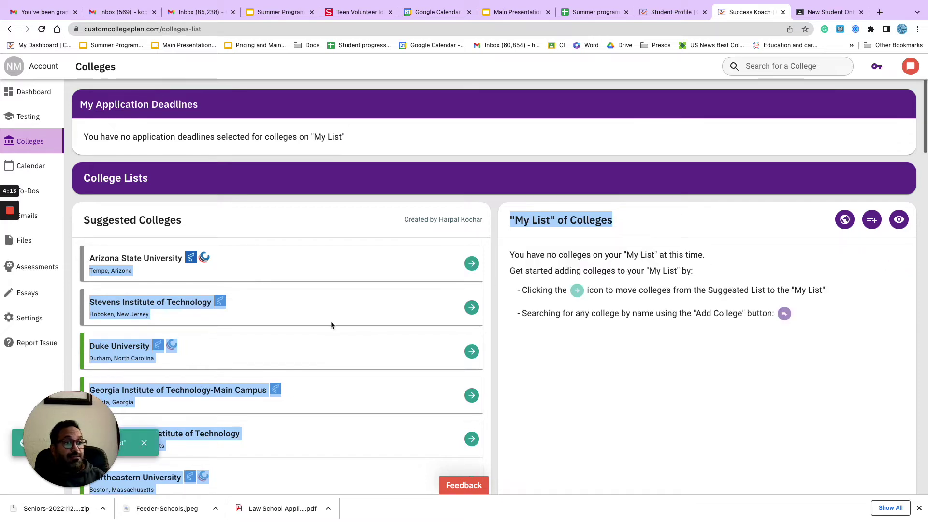
pyautogui.click(532, 348)
# Add Massachusetts Institute of Technology from the suggested colleges to "My List".
pyautogui.scroll(-4, 310, 361)
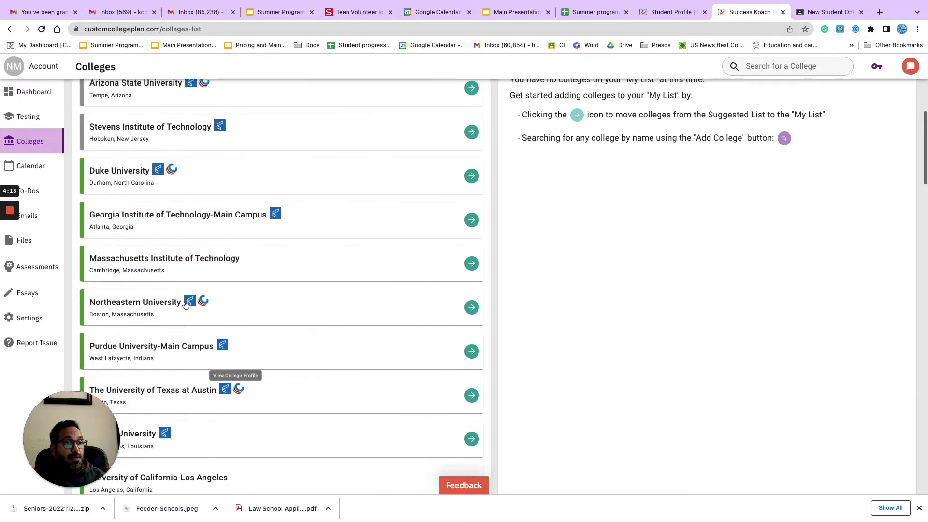
pyautogui.click(471, 264)
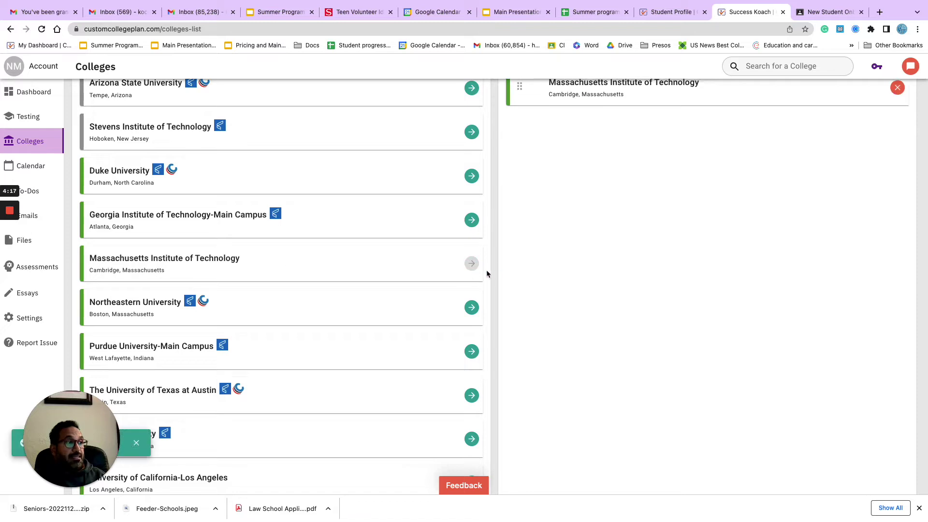
pyautogui.scroll(4, 530, 269)
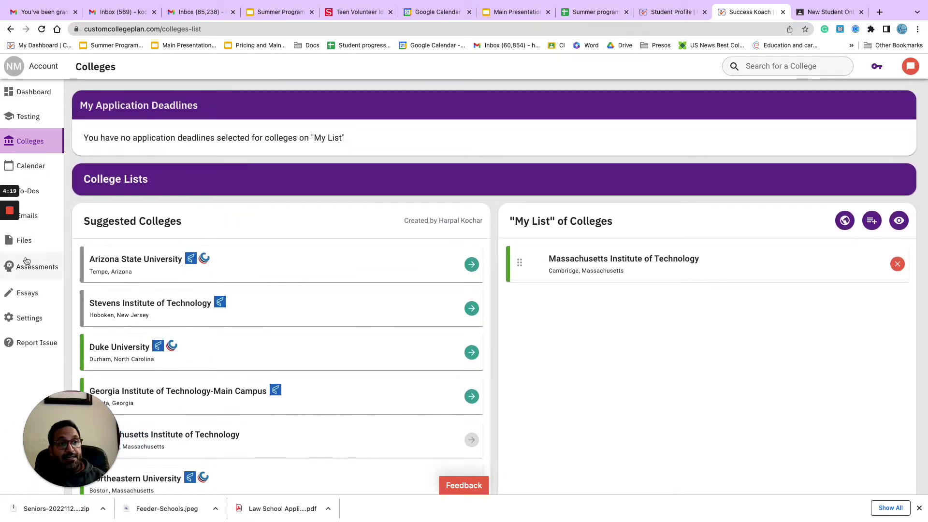
# Examine the upcoming events in the November 2022 calendar and open the to-do board.
pyautogui.click(37, 175)
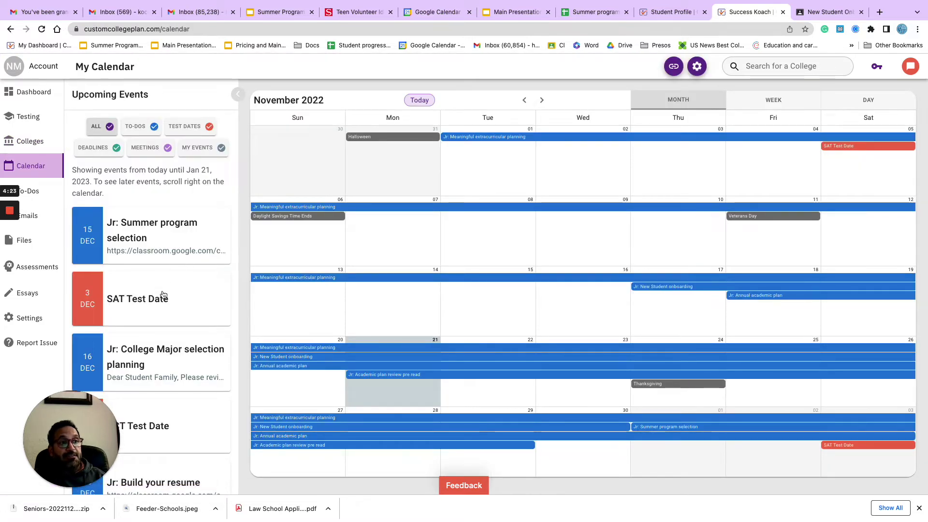
pyautogui.scroll(-1, 169, 297)
pyautogui.scroll(1, 169, 297)
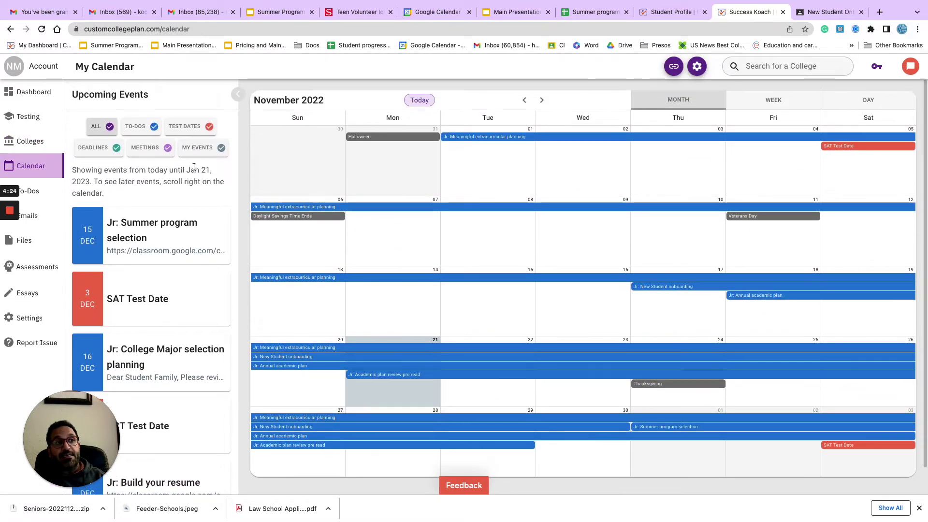
pyautogui.scroll(-1, 135, 299)
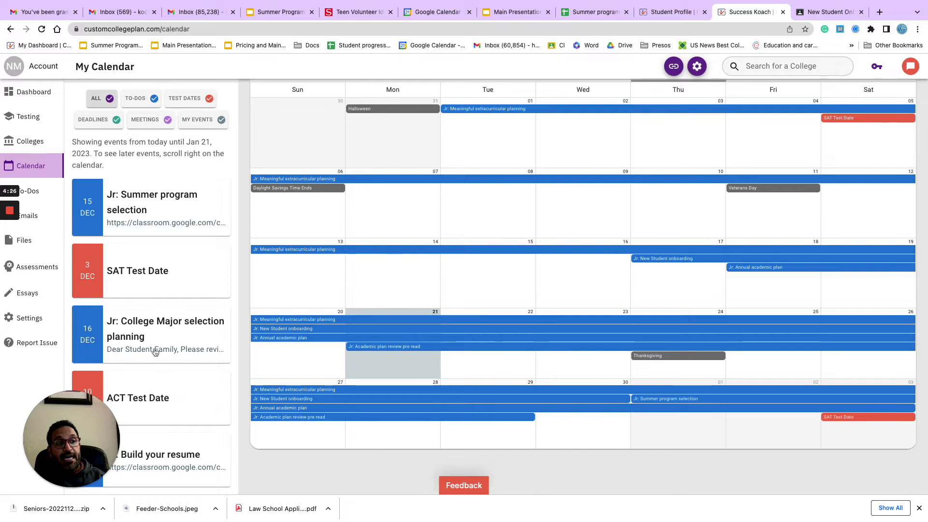
pyautogui.scroll(1, 169, 276)
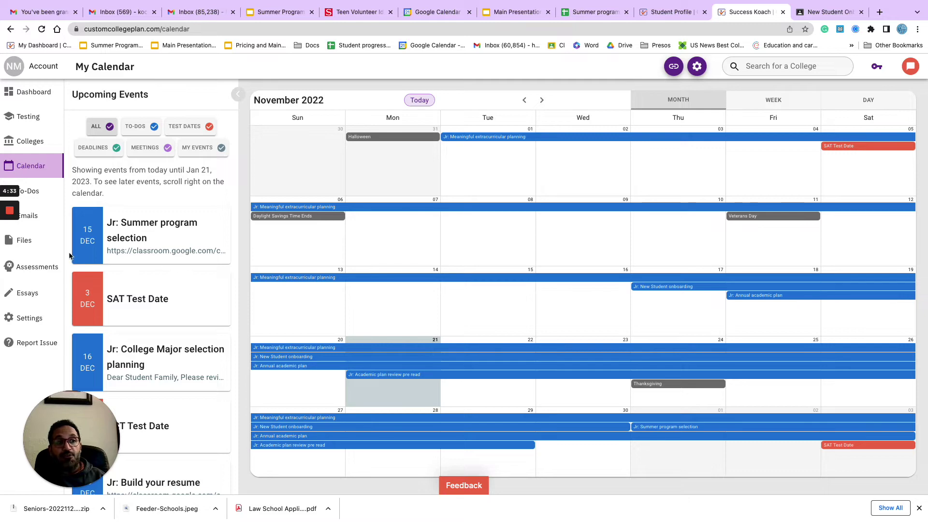
pyautogui.click(33, 196)
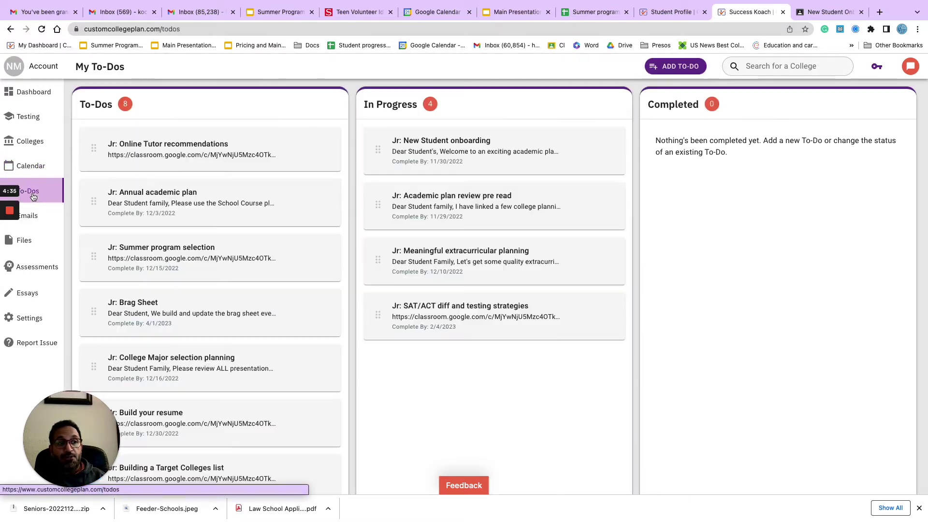
# Expand the coach's General Admissions Strategy folder, view the Harvard document on a prudent approach to admissions without writing suggestions, and return to the files.
pyautogui.click(33, 242)
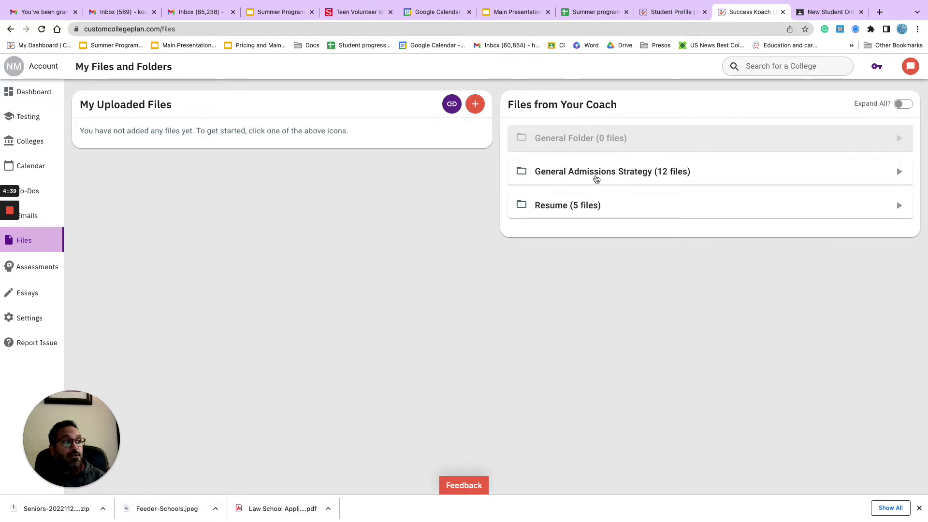
pyautogui.click(596, 179)
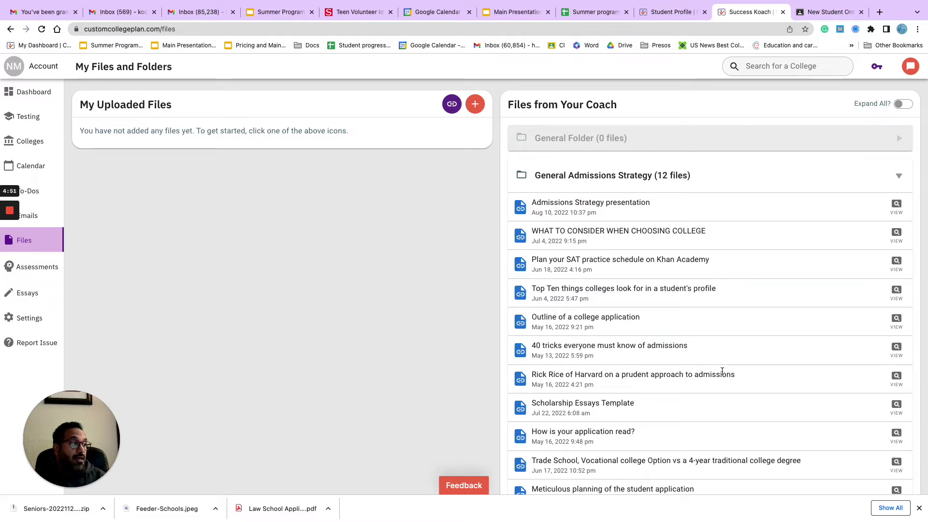
pyautogui.click(895, 377)
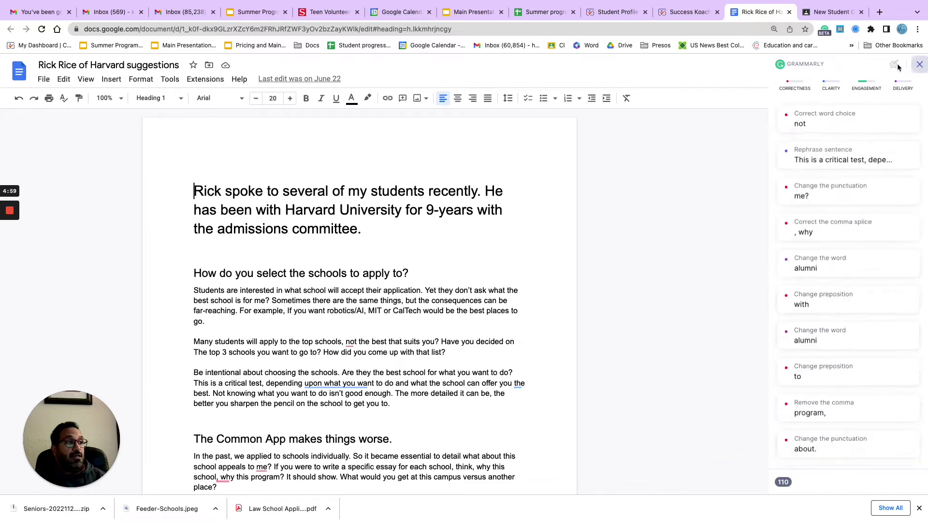
pyautogui.click(919, 64)
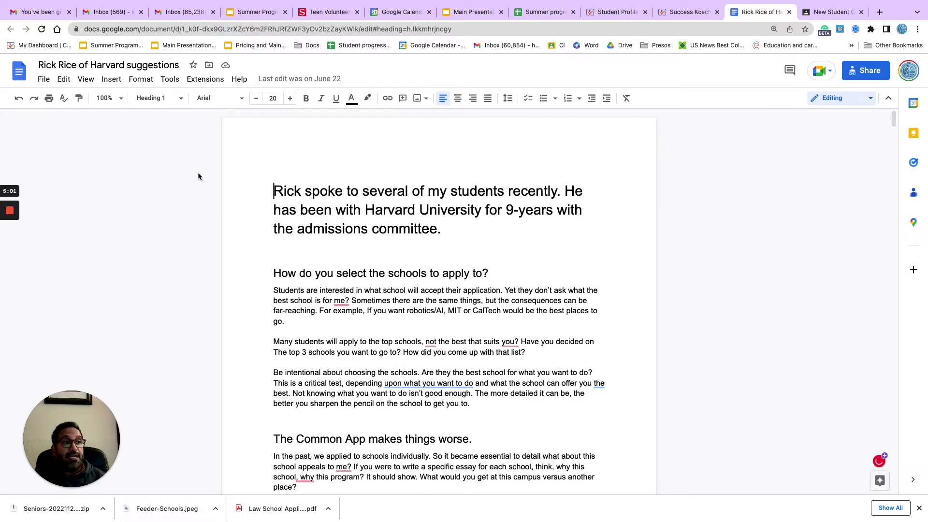
pyautogui.click(689, 14)
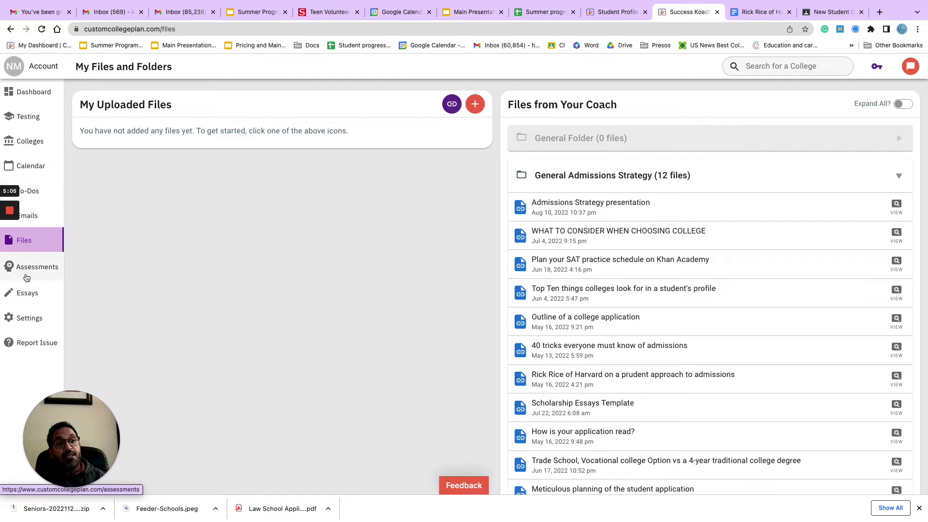
# Start a new AchieveWorks Personality assessment and view its first question without answering it.
pyautogui.click(38, 274)
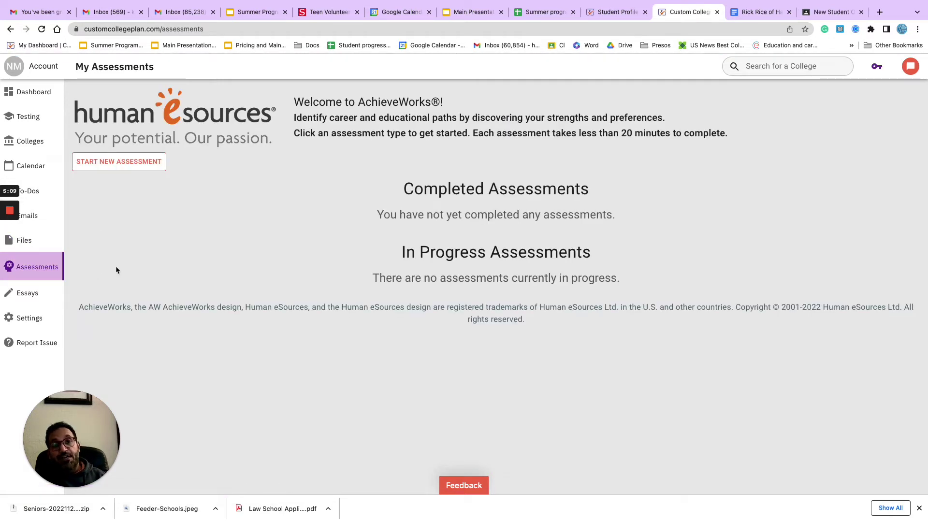
pyautogui.click(124, 163)
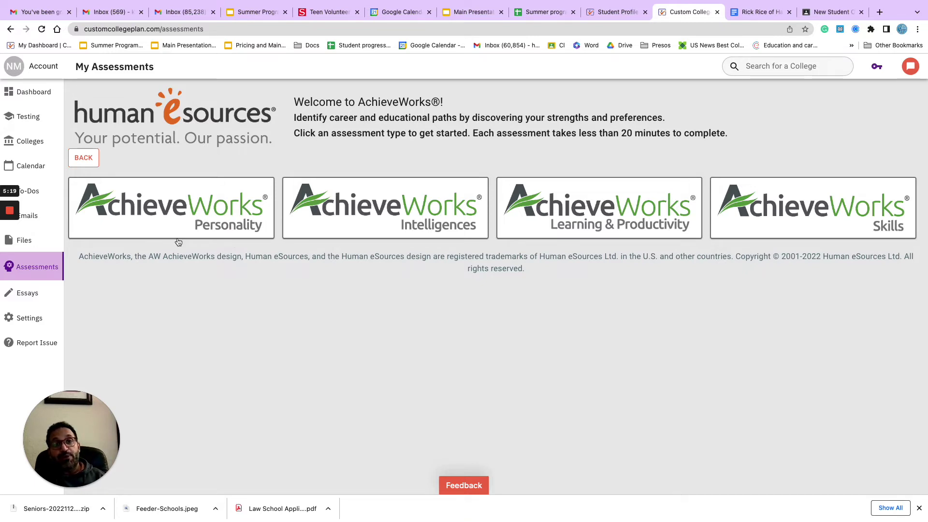
pyautogui.click(200, 218)
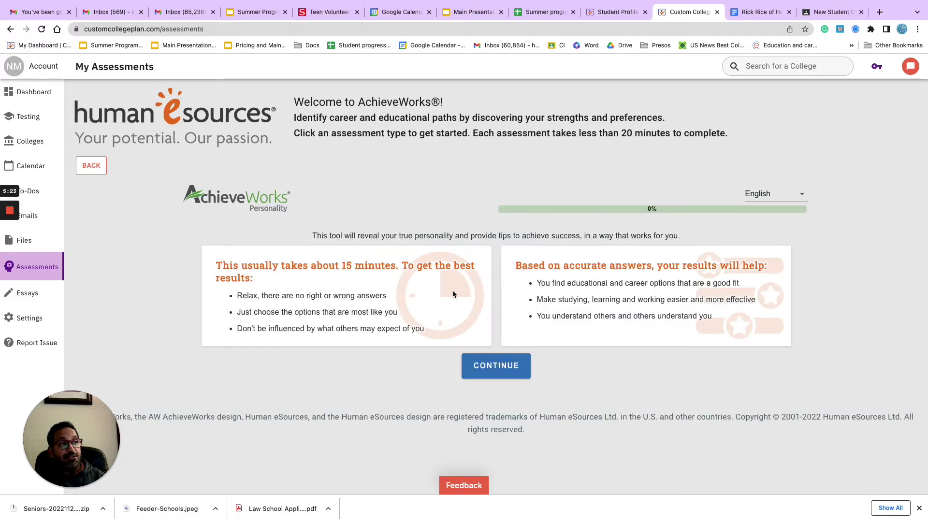
pyautogui.click(486, 361)
pyautogui.click(253, 292)
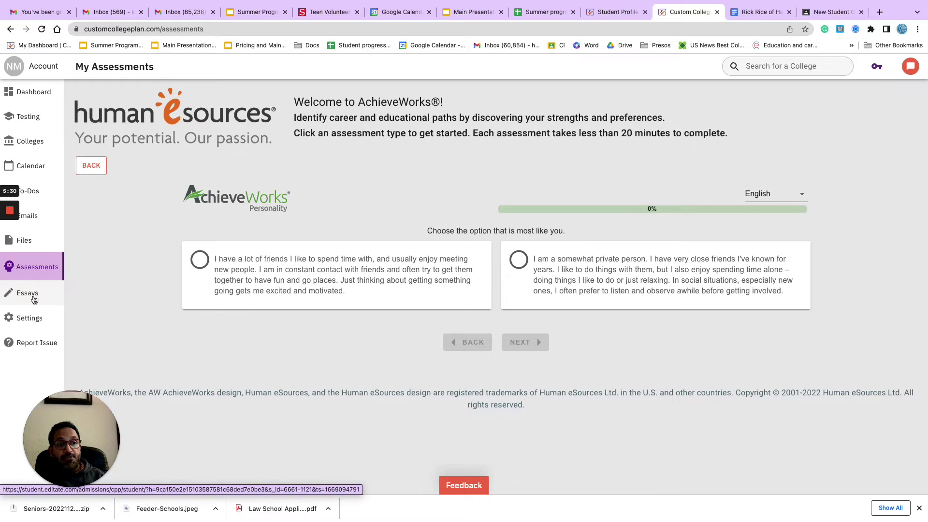
# Open the essays site, view the list of essays that need writing and go to its content modules.
pyautogui.click(28, 293)
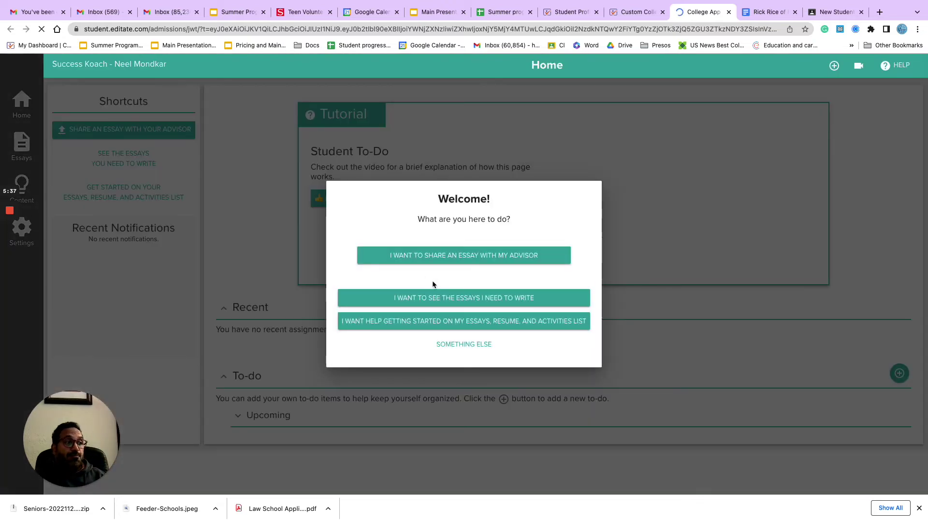
pyautogui.click(426, 296)
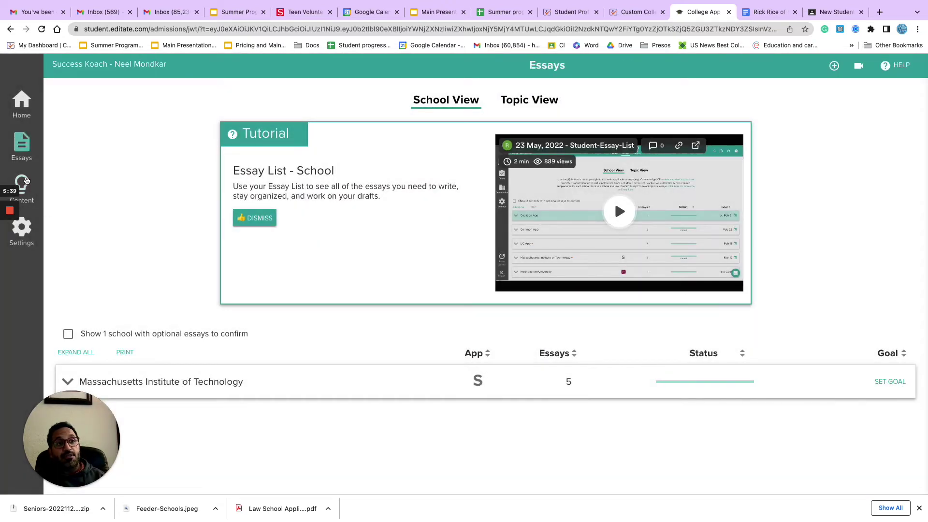
pyautogui.click(22, 188)
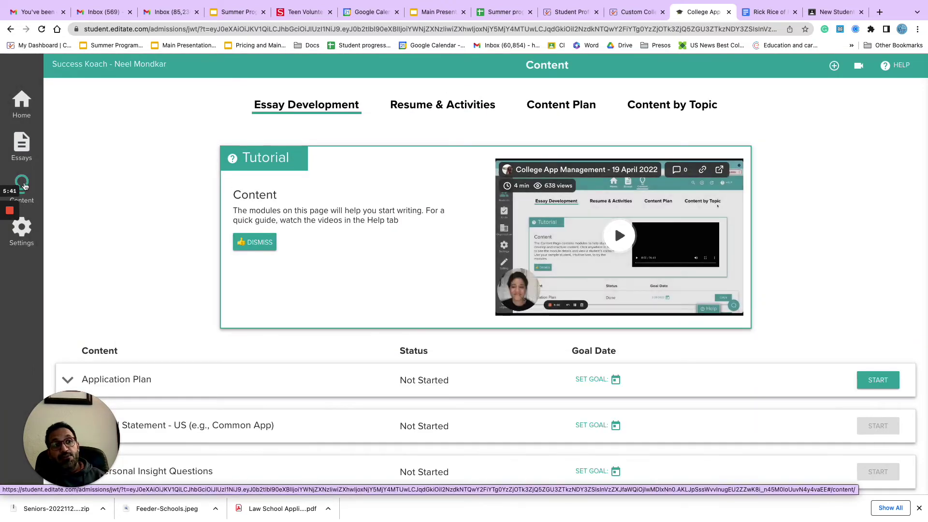
# Expand the Activities and Resume Tool under Resume & Activities and open its Resume item.
pyautogui.click(433, 106)
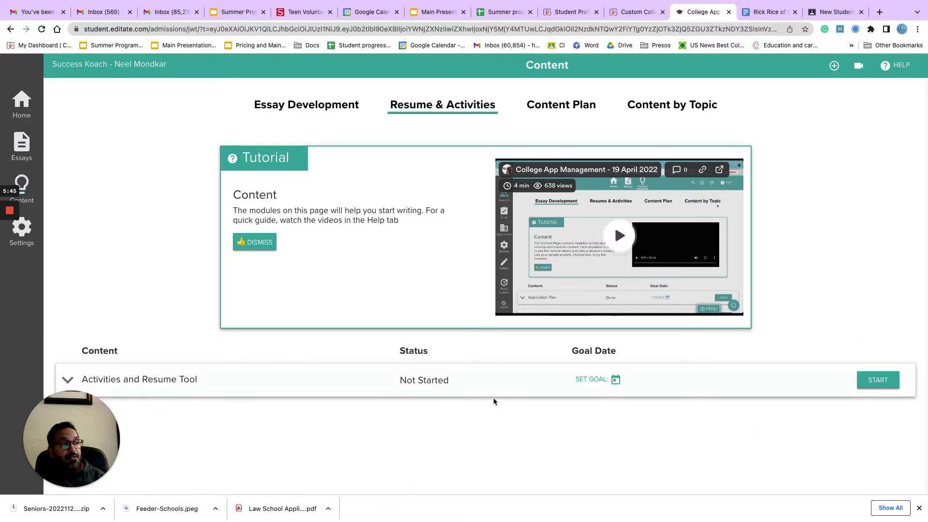
pyautogui.click(702, 386)
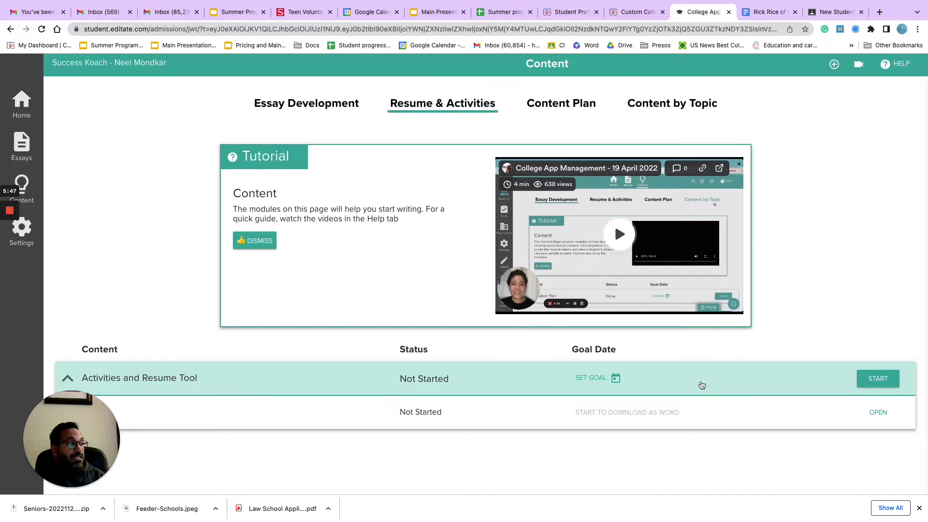
pyautogui.moveTo(114, 431); pyautogui.dragTo(132, 278)
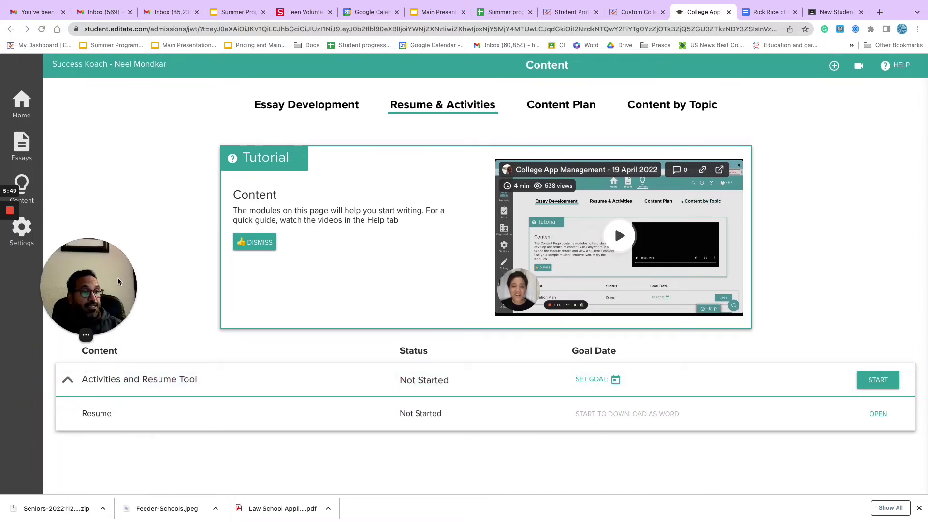
pyautogui.click(877, 414)
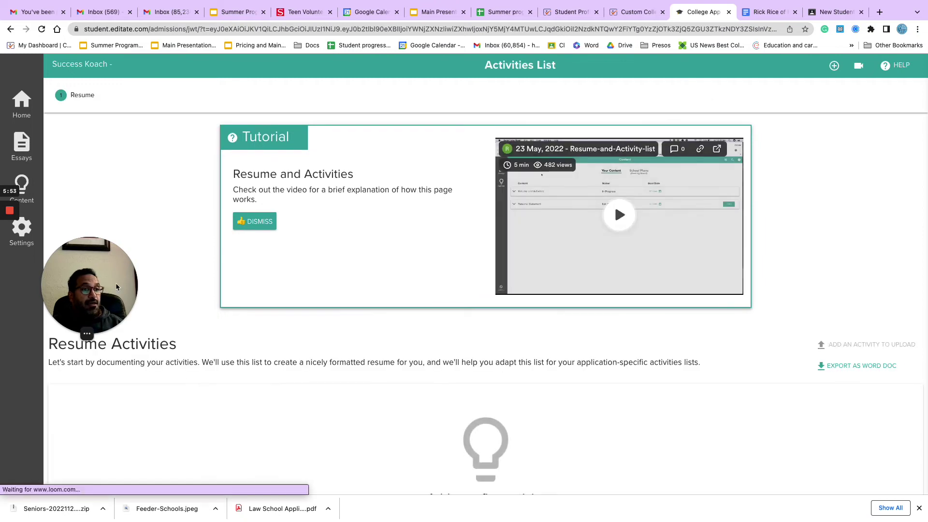
pyautogui.moveTo(118, 288); pyautogui.dragTo(114, 227)
# Add a first resume activity and name it "Volunteering".
pyautogui.scroll(-4, 366, 361)
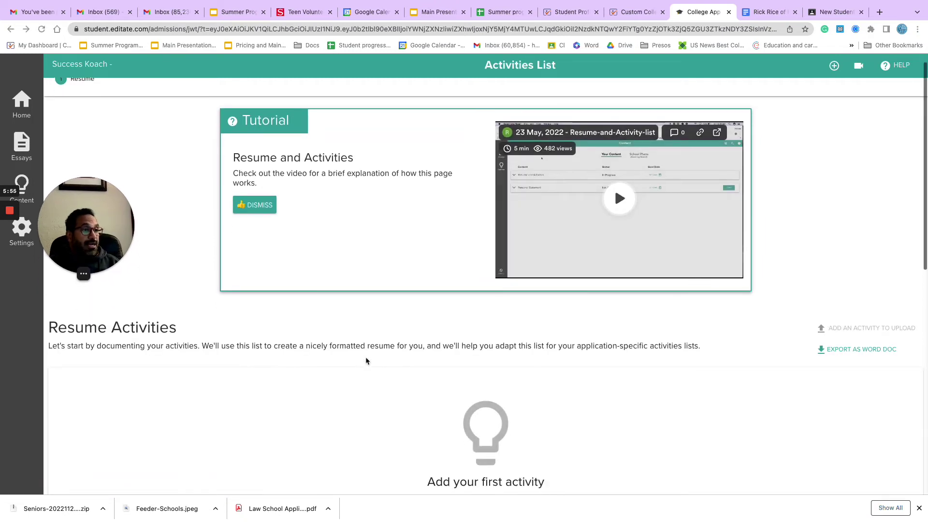
pyautogui.scroll(-2, 365, 361)
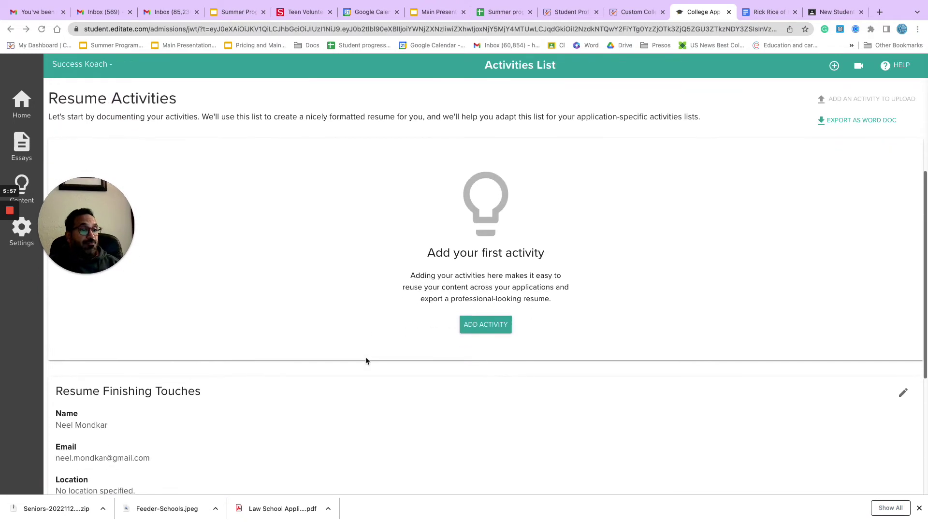
pyautogui.click(489, 323)
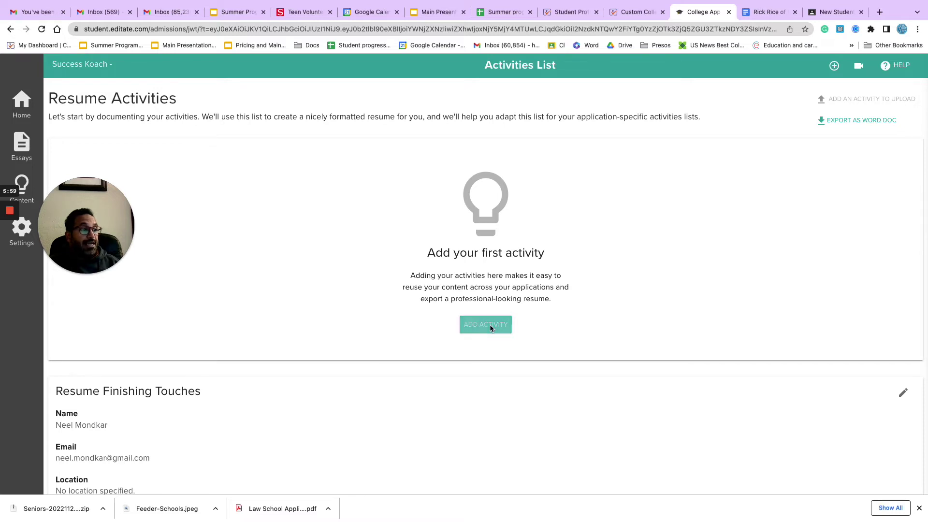
pyautogui.moveTo(116, 241); pyautogui.dragTo(116, 448)
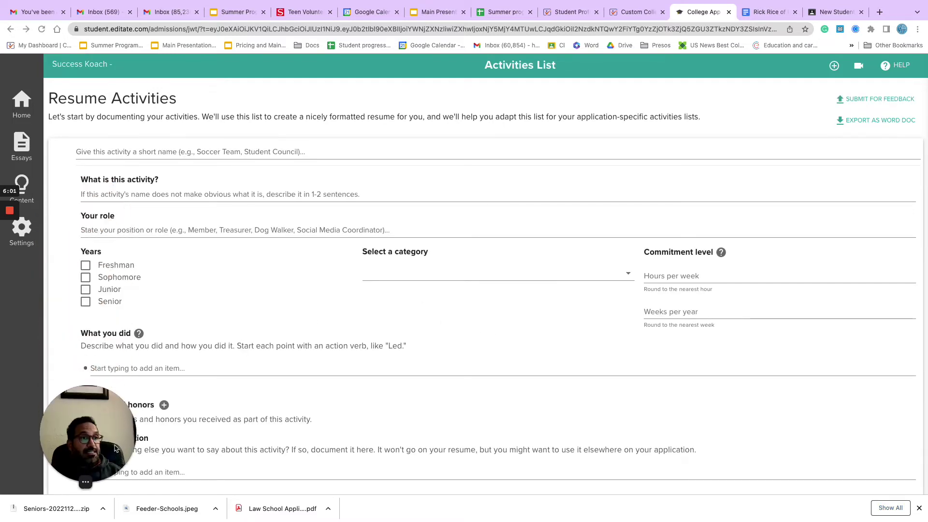
pyautogui.click(89, 151)
pyautogui.write('acty')
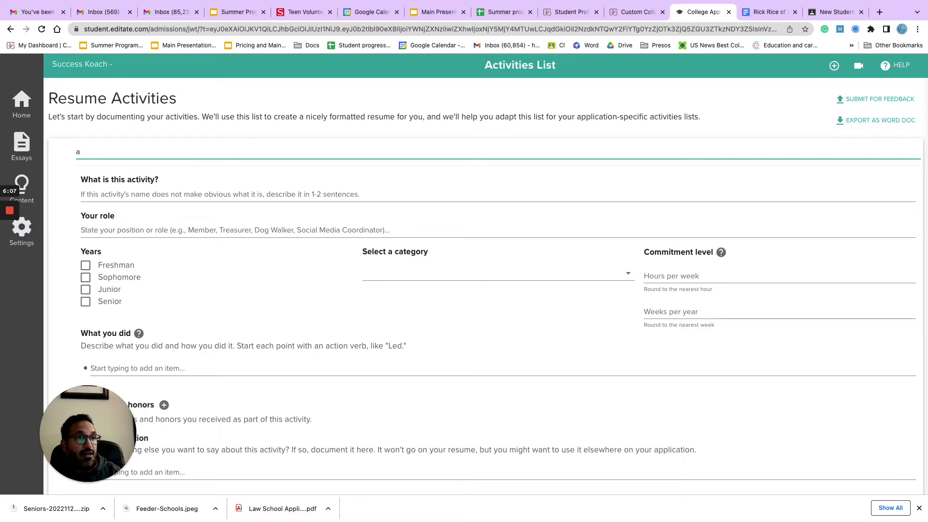
pyautogui.press('BackSpace')
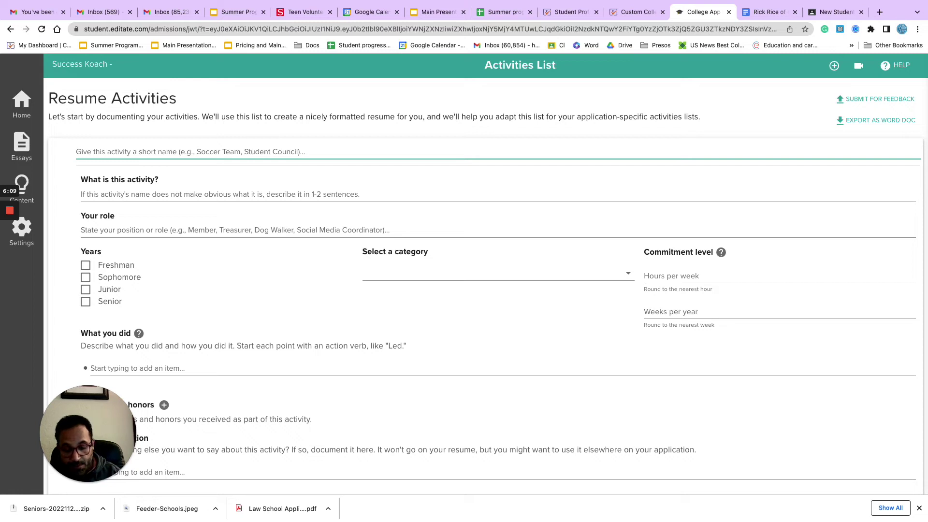
pyautogui.write('V')
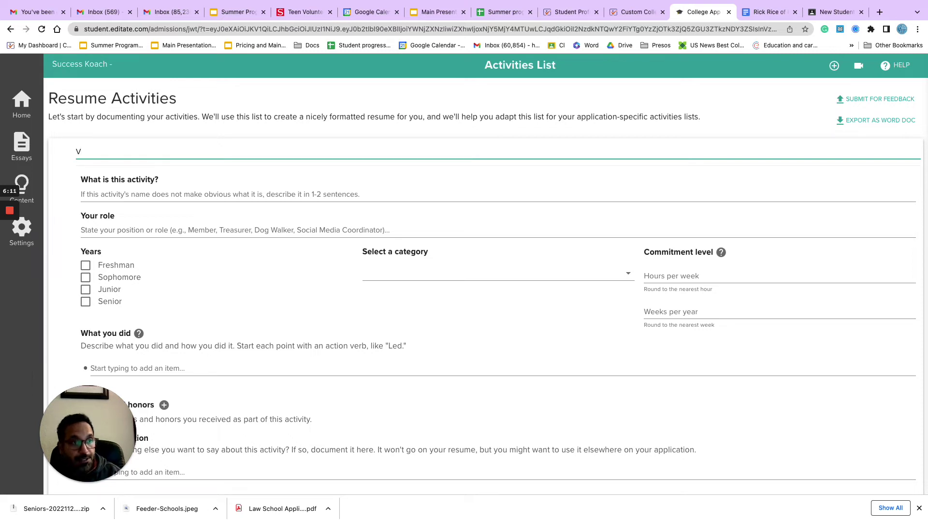
pyautogui.write('olunteering')
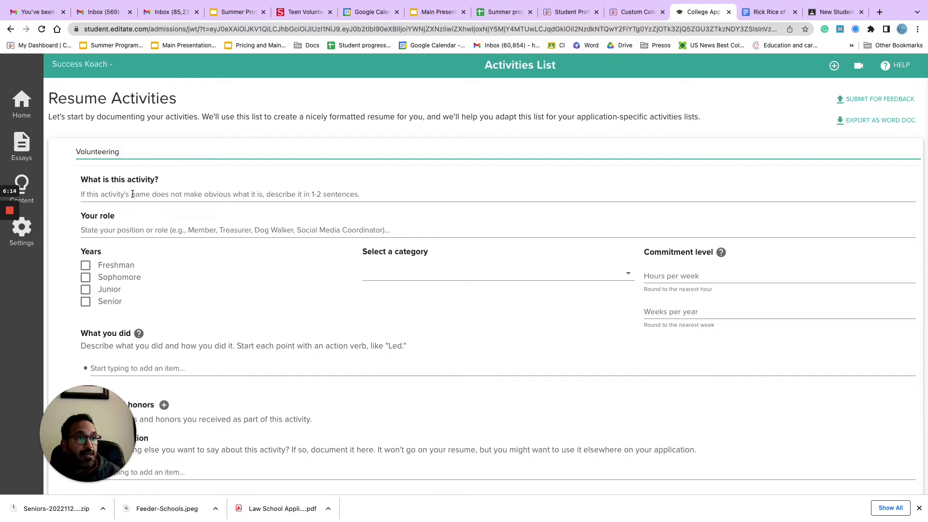
# Describe what the activity is as "giving help to the poor", correcting the misspelled first word.
pyautogui.click(132, 194)
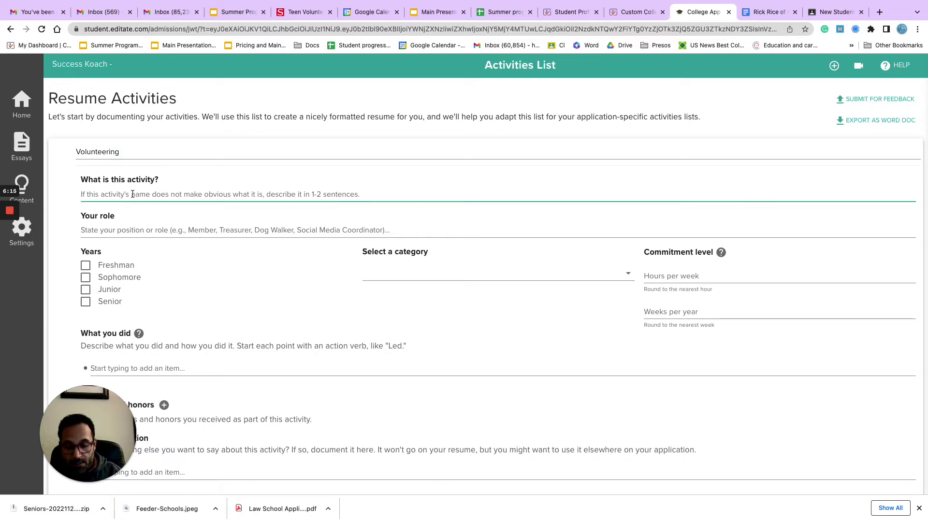
pyautogui.write('givimng')
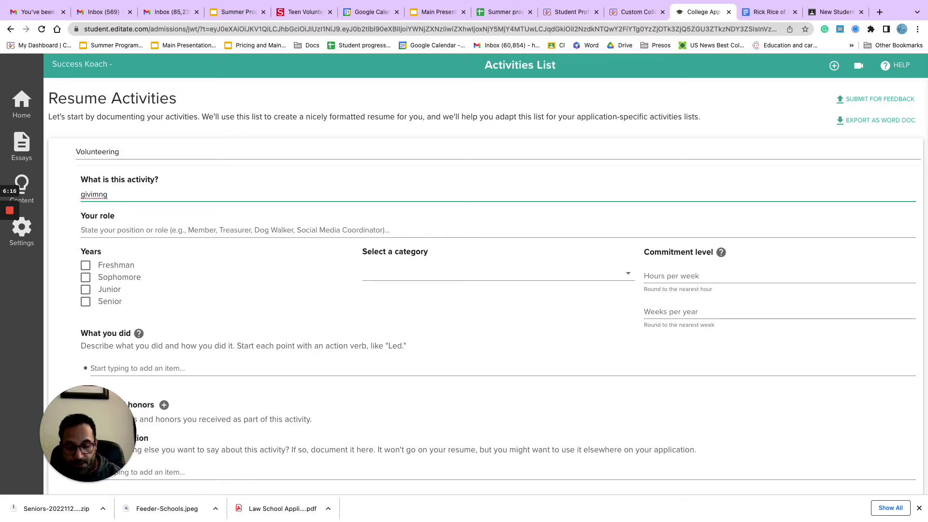
pyautogui.write(' help to the poor')
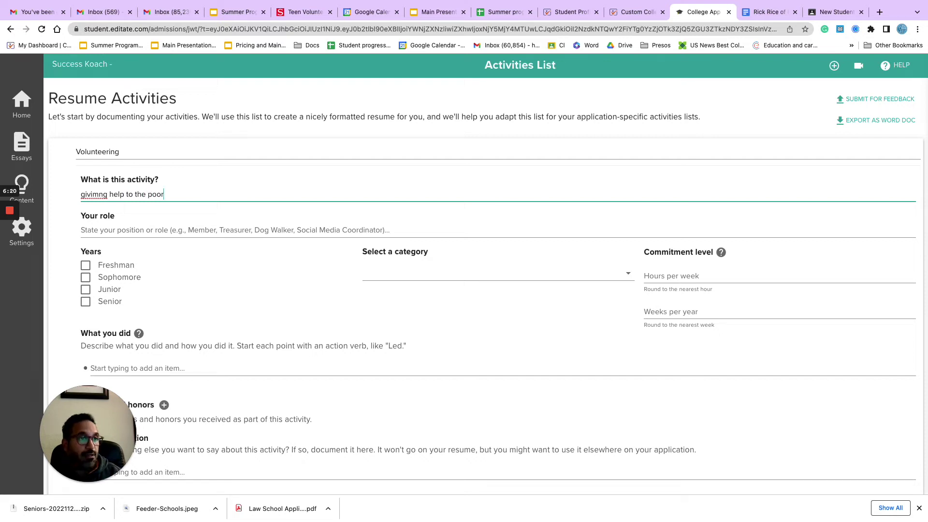
pyautogui.rightClick(97, 194)
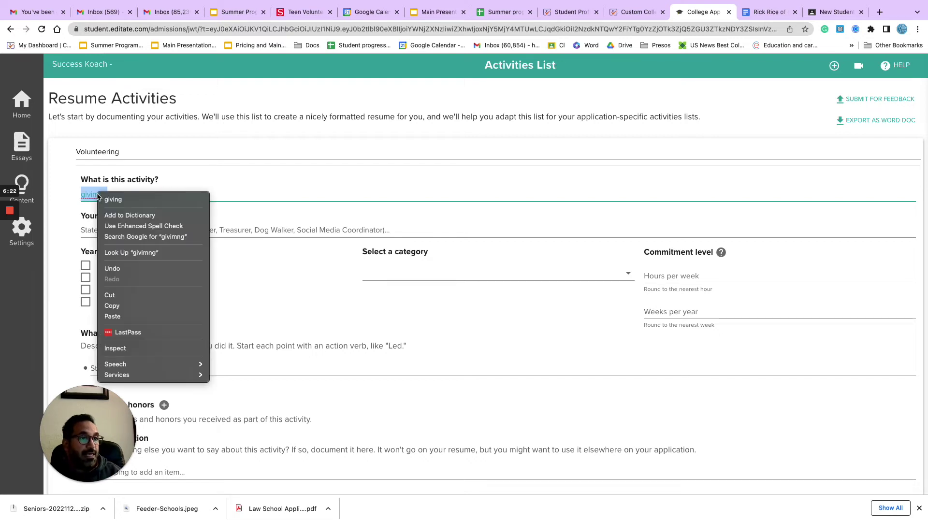
pyautogui.click(118, 202)
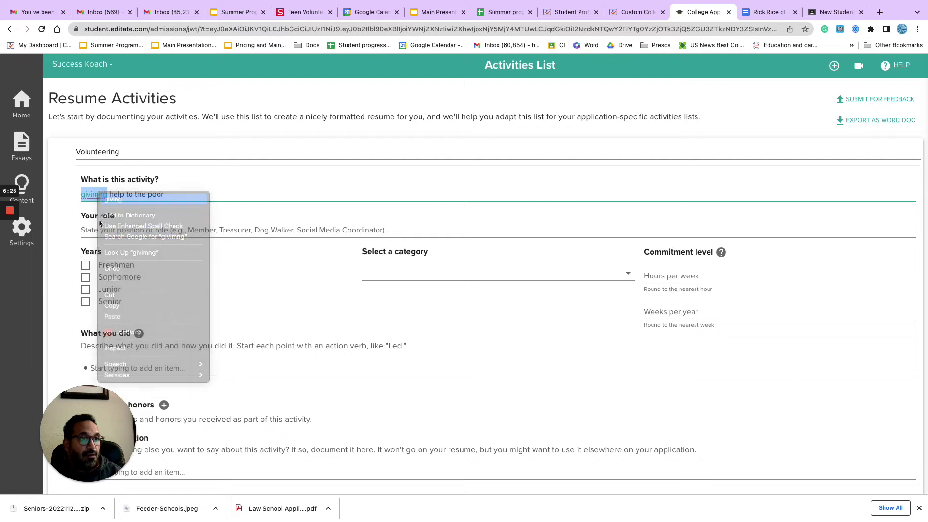
# Enter "president of club" as the role in the Volunteering activity.
pyautogui.click(102, 230)
pyautogui.write('pre')
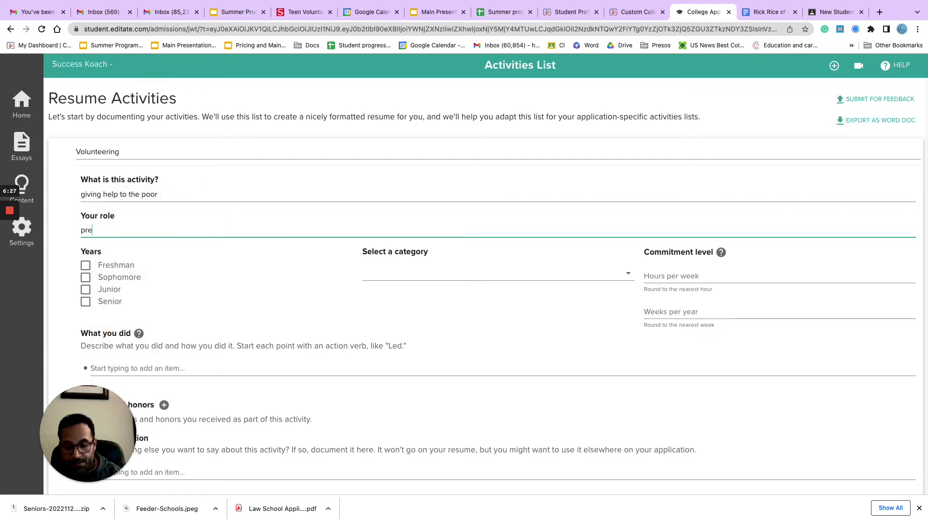
pyautogui.write('sident of clu')
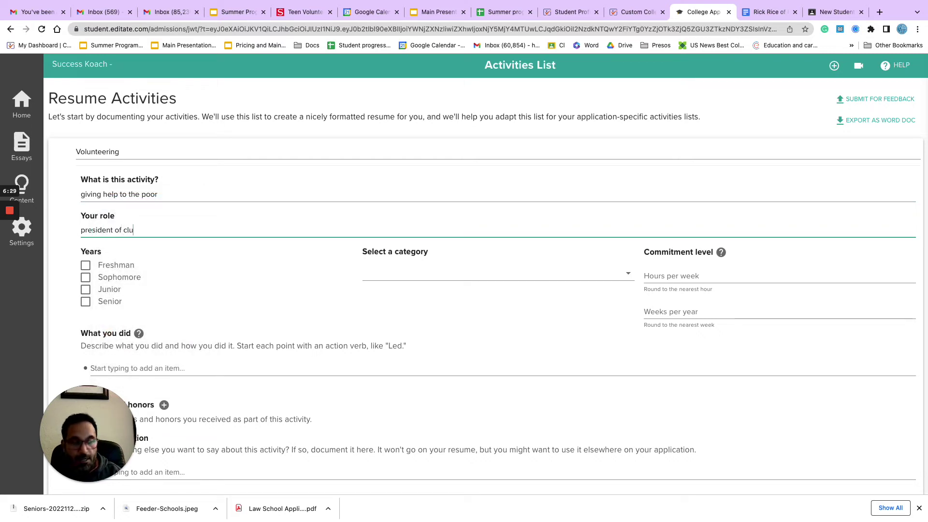
pyautogui.write('nd')
pyautogui.press('BackSpace')
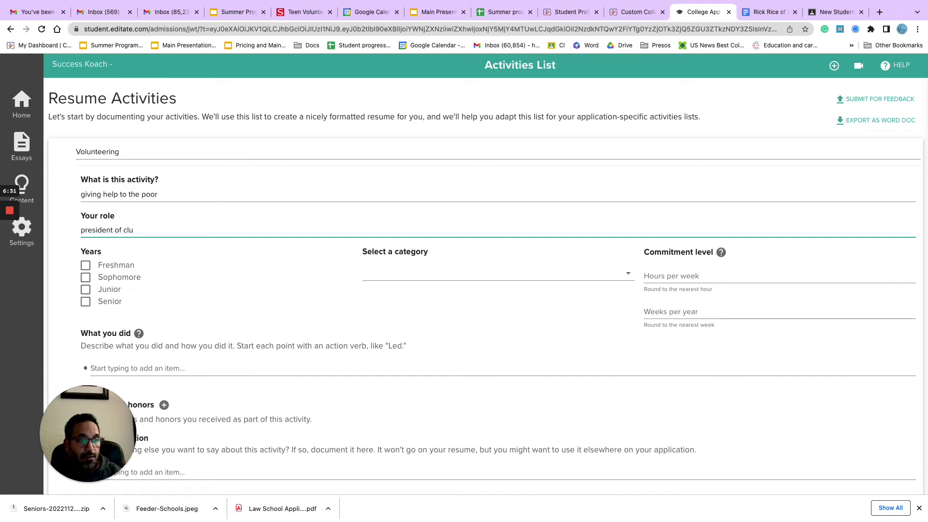
# Mark Freshman, Sophomore and Junior as the years of the Volunteering activity.
pyautogui.click(83, 267)
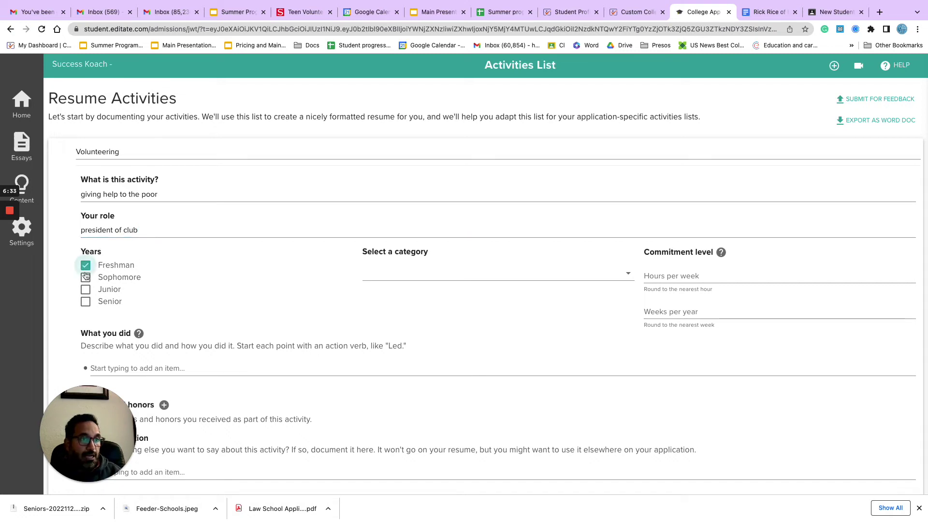
pyautogui.click(83, 289)
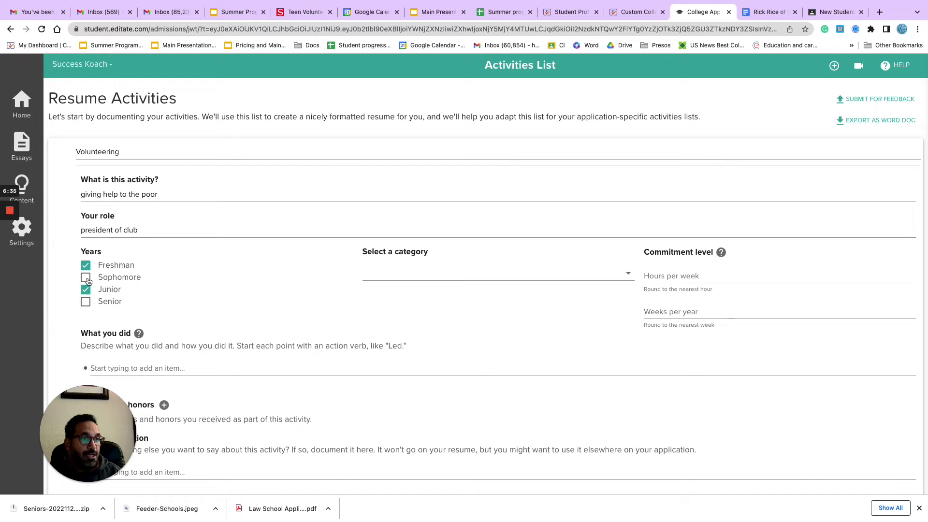
pyautogui.click(86, 289)
pyautogui.click(85, 277)
pyautogui.click(86, 289)
# Set the activity's category to Church / Youth Group and its commitment to 2 hours per week and 20 weeks per year.
pyautogui.click(421, 269)
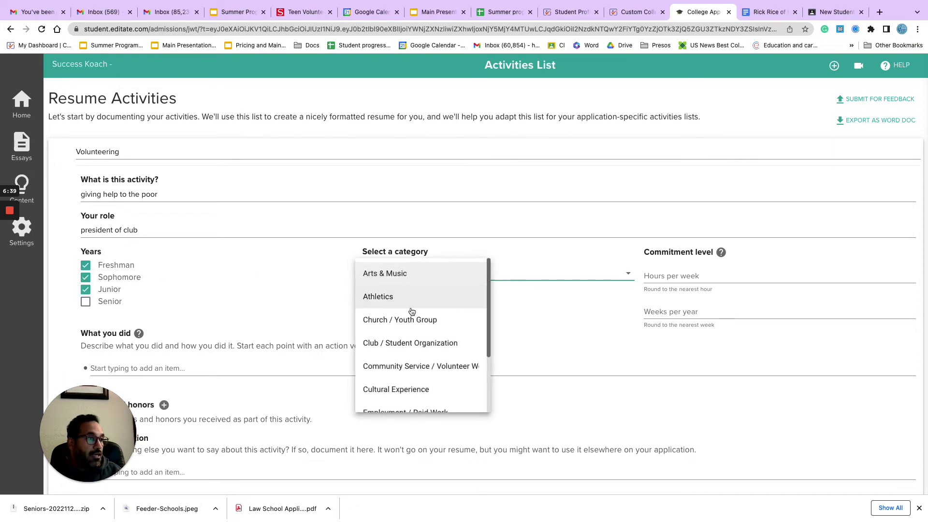
pyautogui.click(408, 319)
pyautogui.click(706, 272)
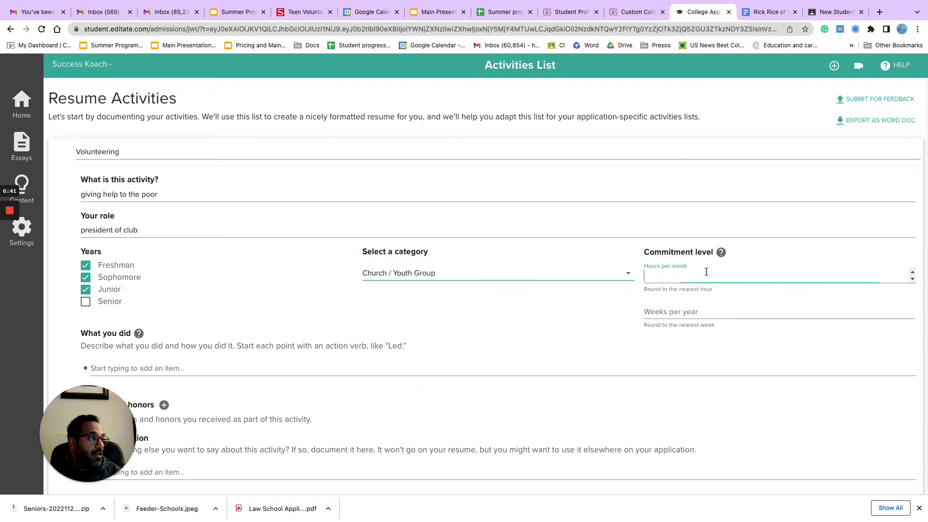
pyautogui.click(672, 312)
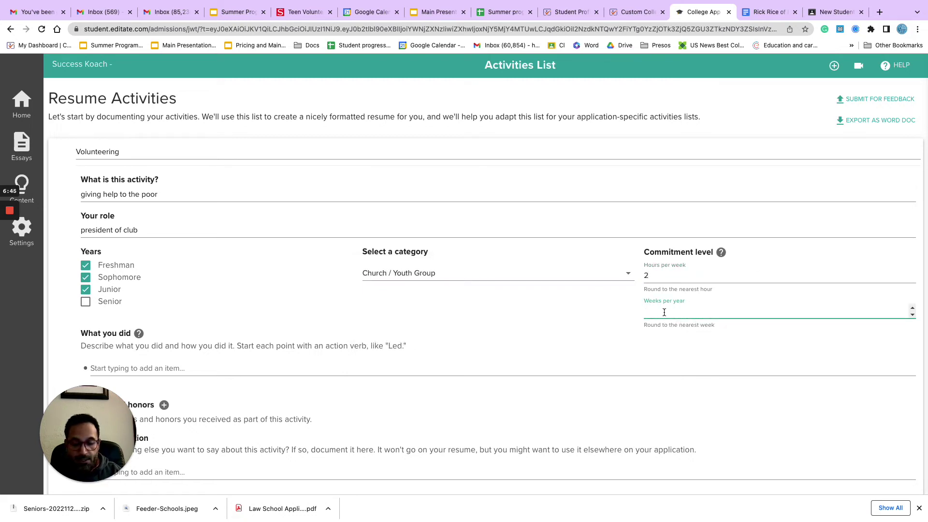
# Add "organized events like xxx and yyy" as the first point of what was done in the Volunteering activity.
pyautogui.click(190, 366)
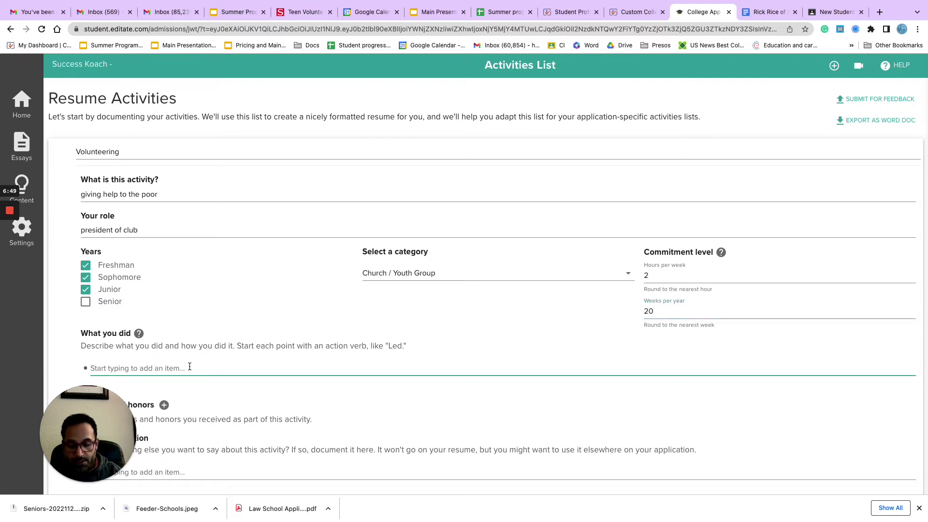
pyautogui.write('a')
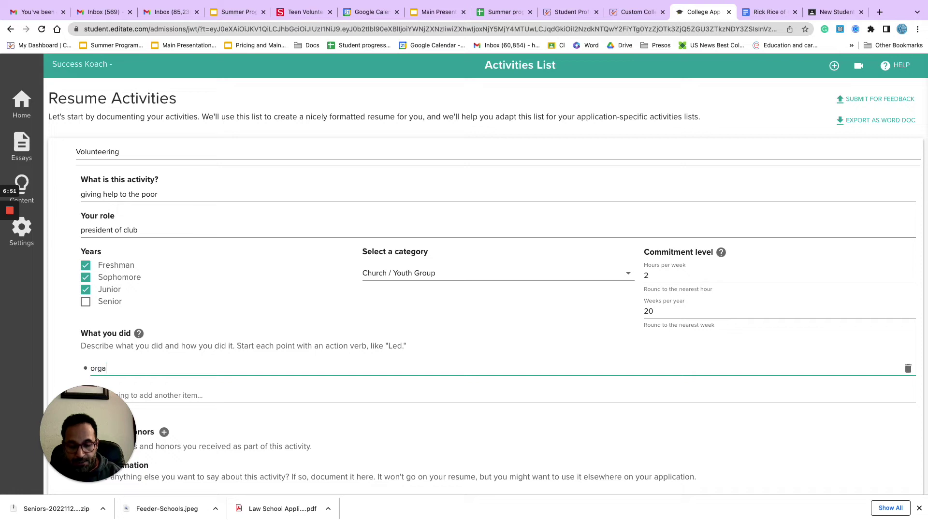
pyautogui.write('nized events like')
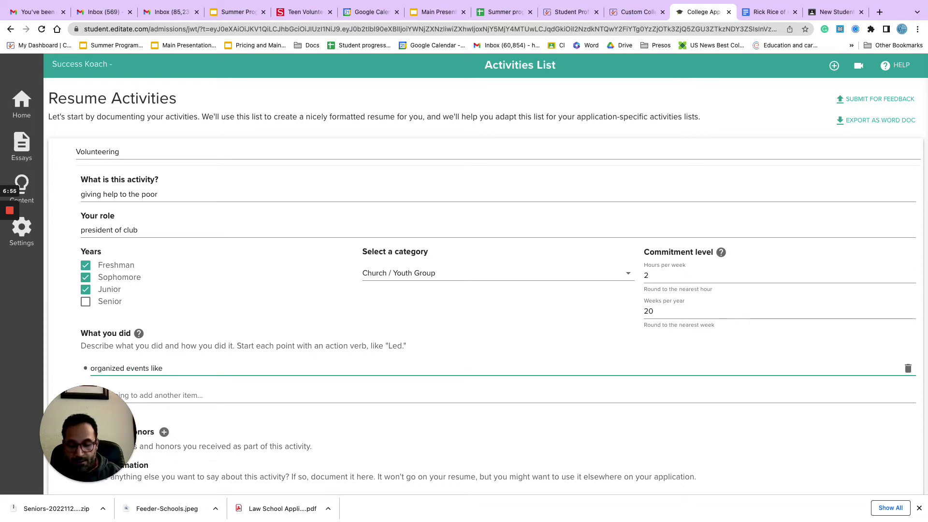
pyautogui.write(' xxx and yyyt')
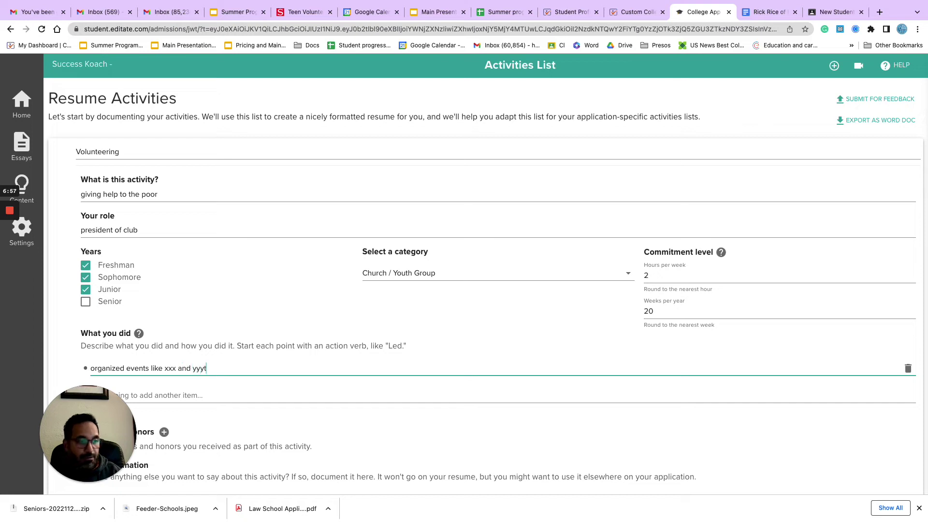
pyautogui.press('BackSpace')
# Add "menrtored new members" and "eddejd" as further points of what was done in the Volunteering activity.
pyautogui.click(171, 393)
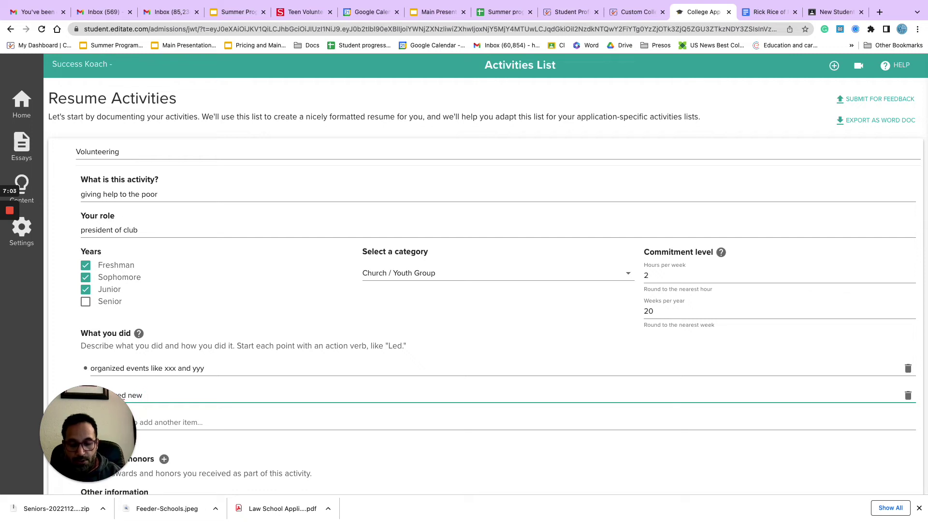
pyautogui.write('members')
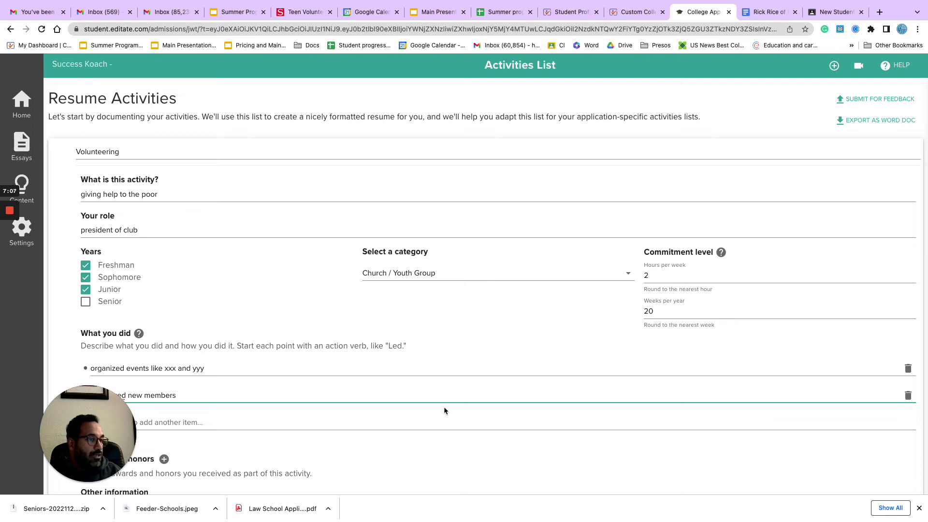
pyautogui.scroll(-2, 444, 407)
pyautogui.scroll(-2, 443, 409)
pyautogui.click(145, 250)
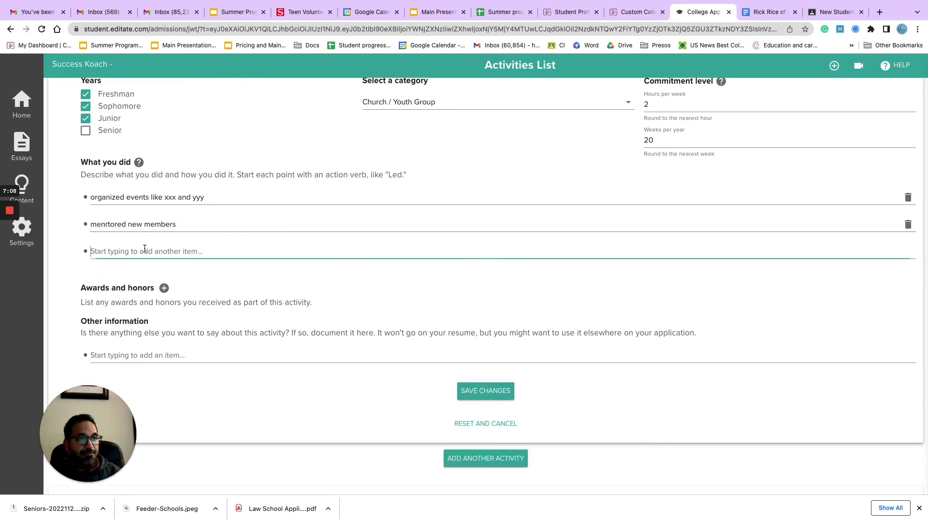
pyautogui.write('eddejd')
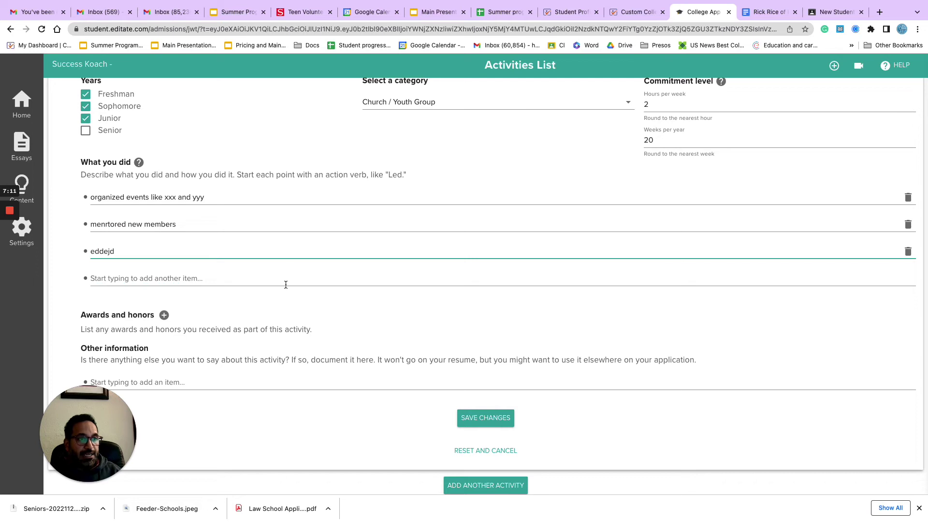
# Add the award "awarded by management" for the Freshman and Junior years and save the Volunteering activity.
pyautogui.click(164, 315)
pyautogui.write('a')
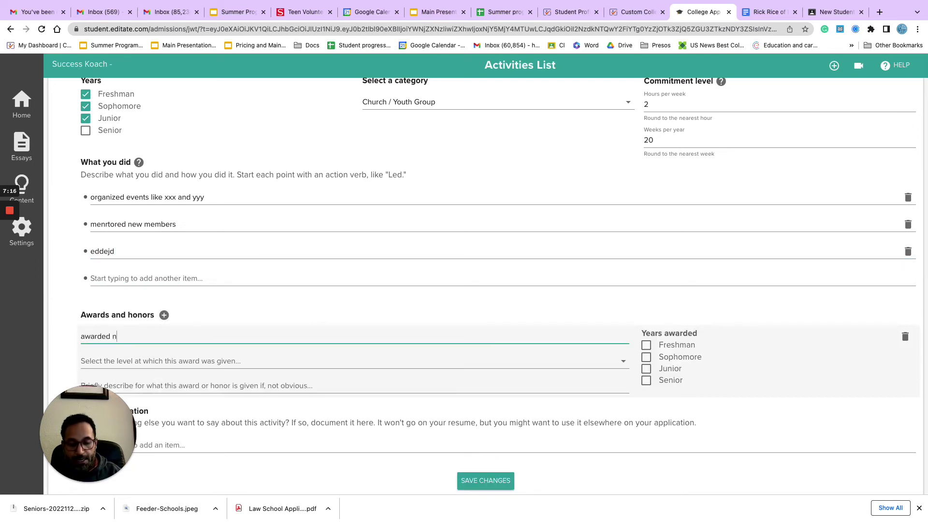
pyautogui.write('warded by management')
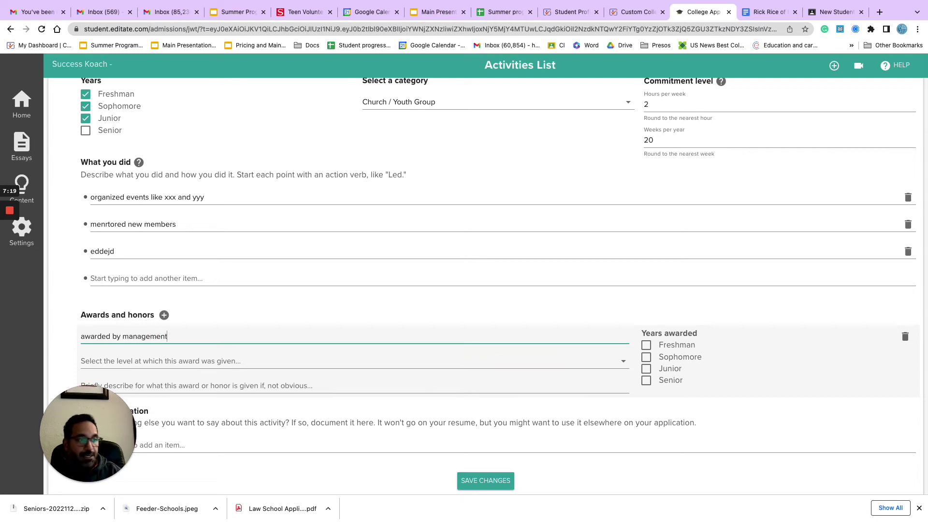
pyautogui.click(646, 344)
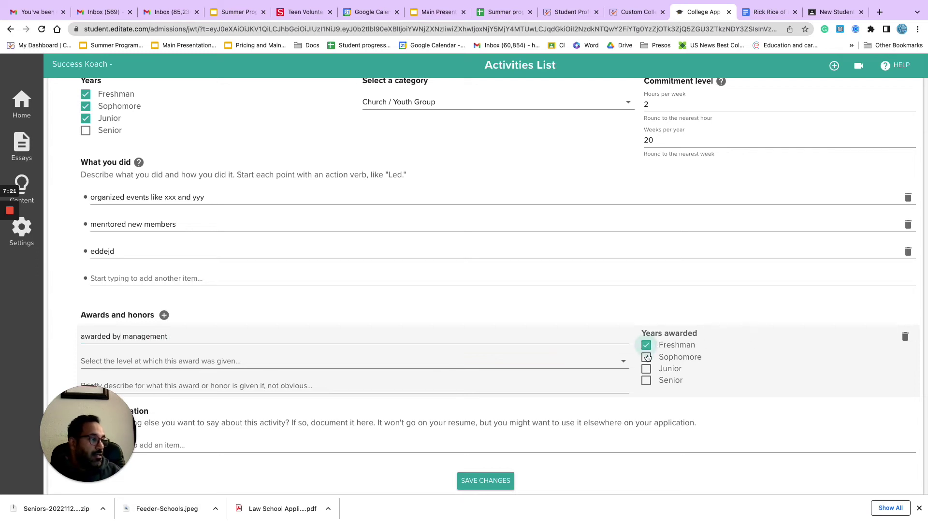
pyautogui.click(646, 368)
pyautogui.click(494, 484)
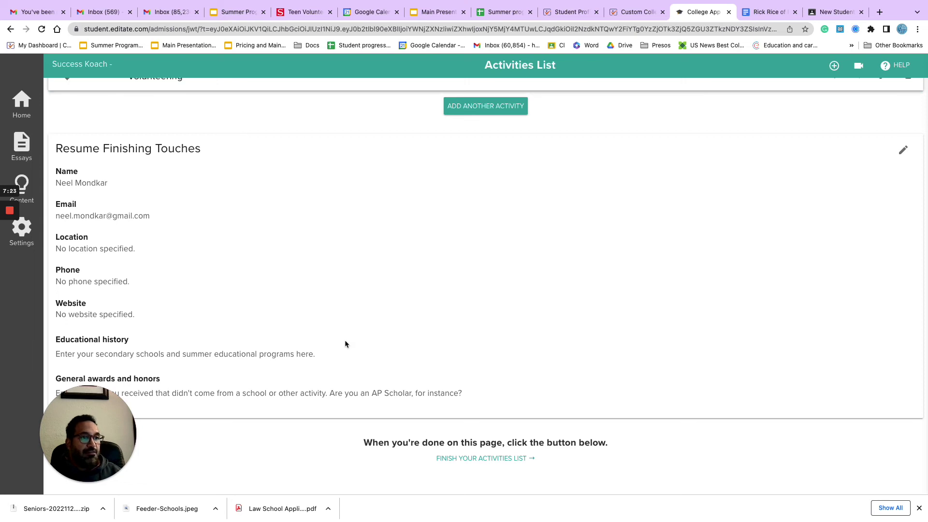
# Add another resume activity named "work at panera breads".
pyautogui.click(498, 105)
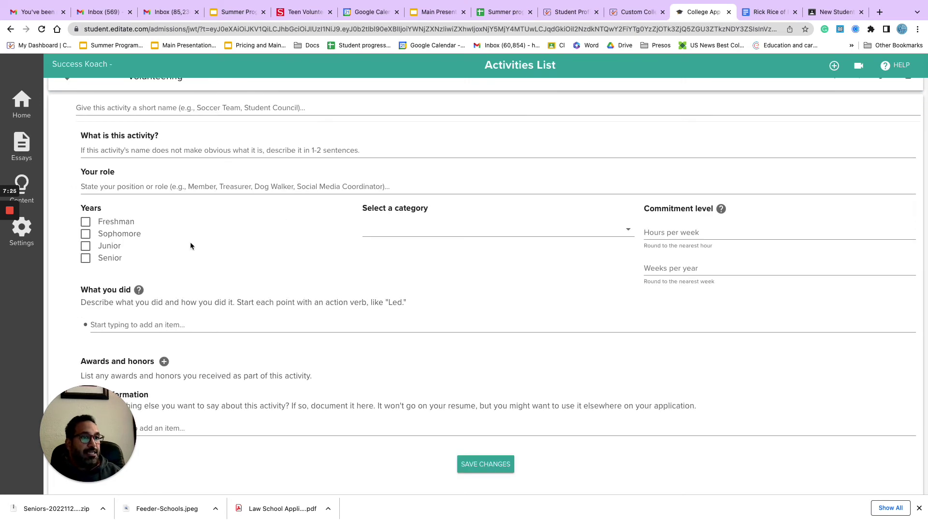
pyautogui.scroll(3, 190, 246)
pyautogui.click(150, 219)
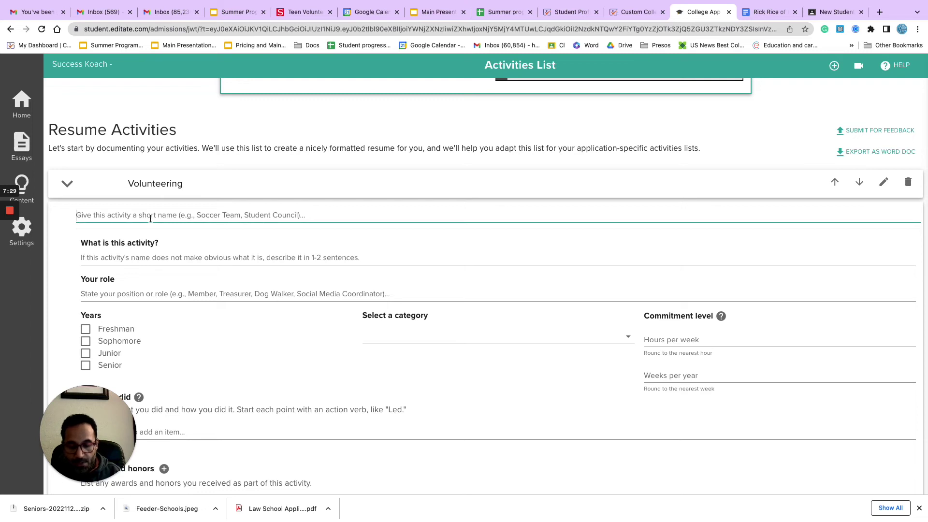
pyautogui.write('giving')
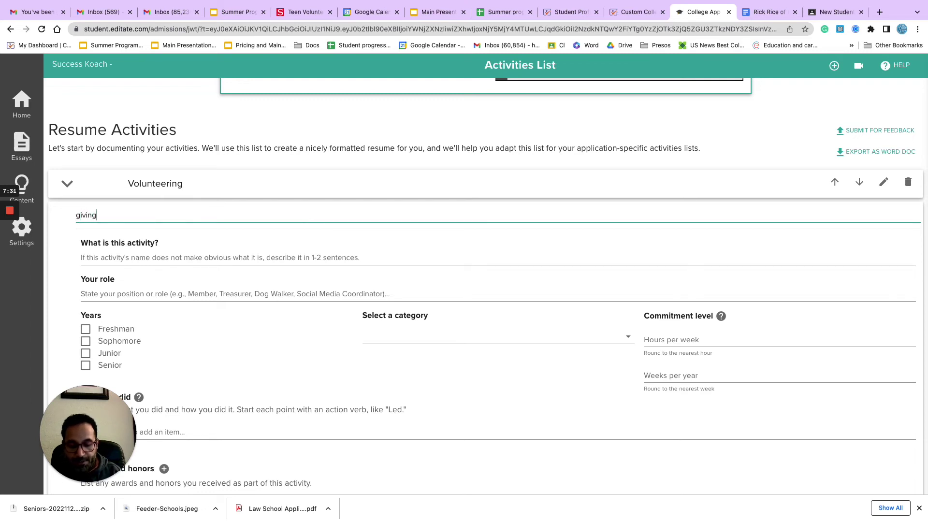
pyautogui.press('BackSpace')
pyautogui.write('wo')
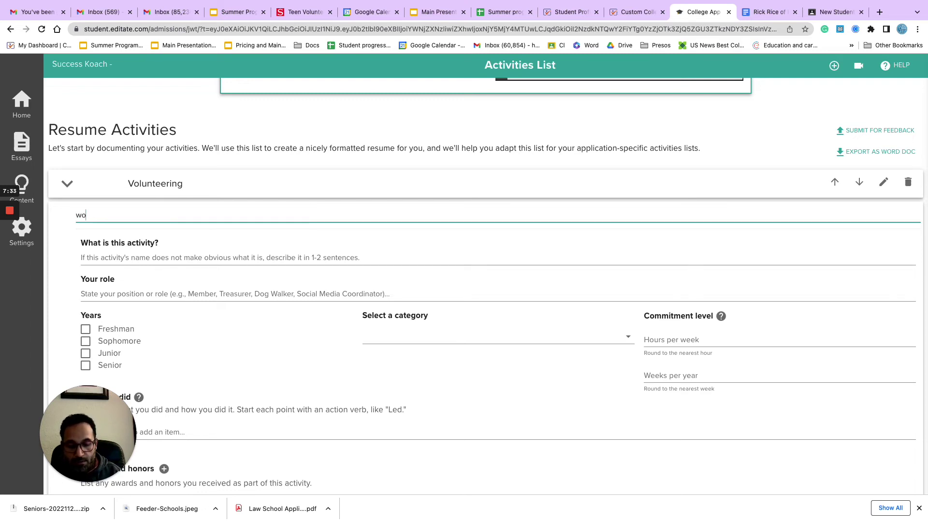
pyautogui.write('rk at pane')
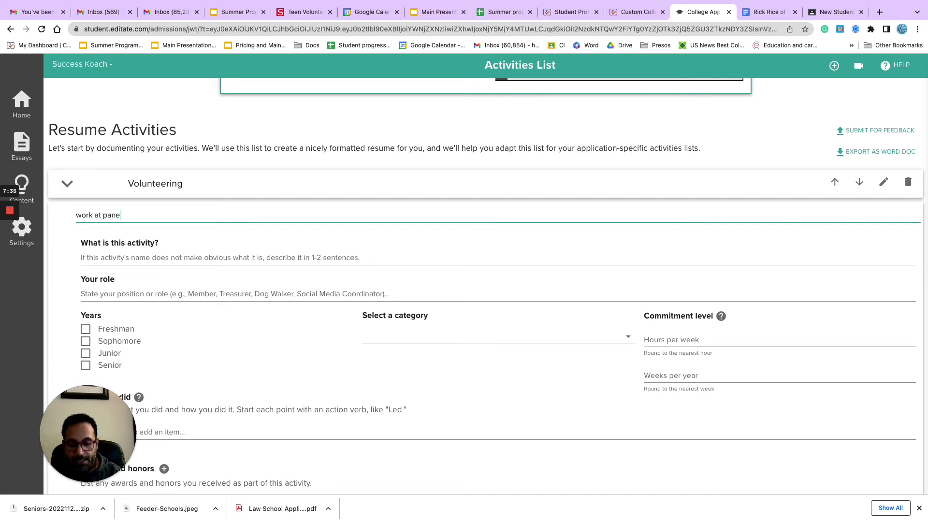
pyautogui.write('ra breads')
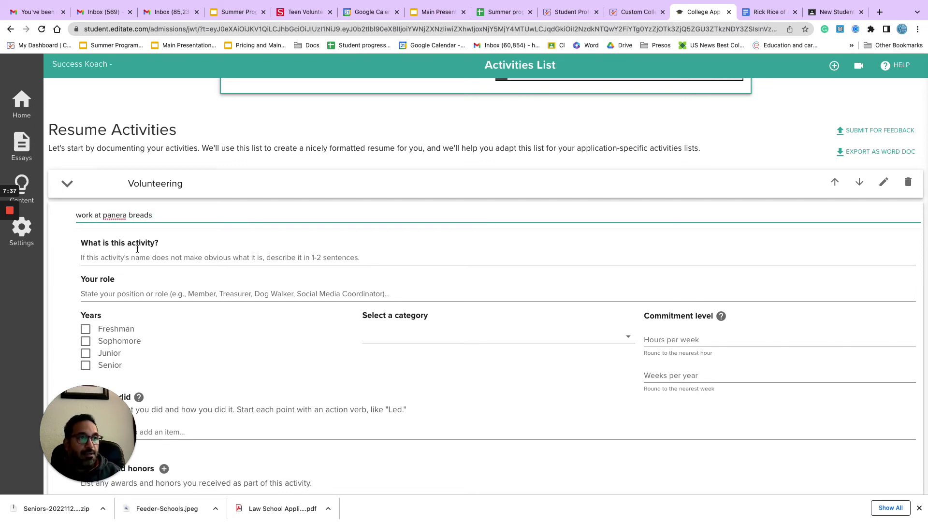
# Describe the Panera activity as "serving clients" and enter "server" as the role.
pyautogui.click(137, 255)
pyautogui.write('se')
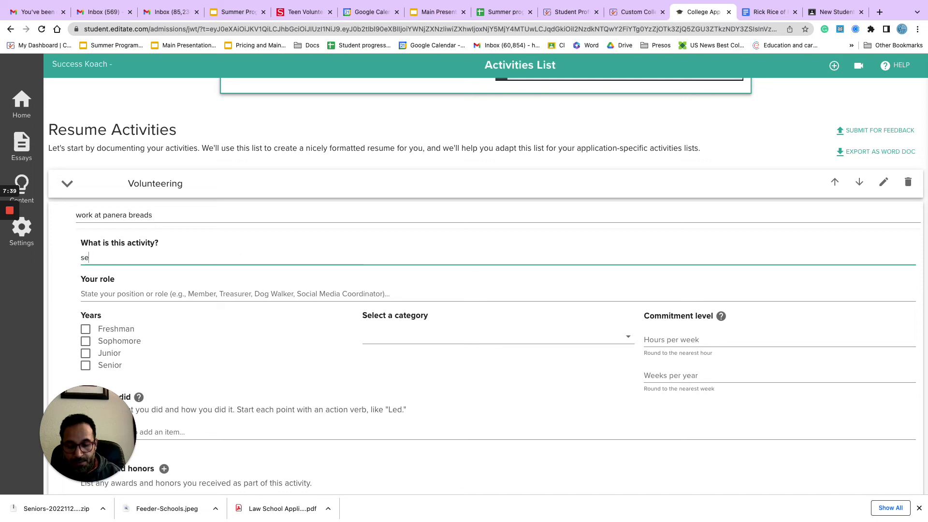
pyautogui.write('rving clients')
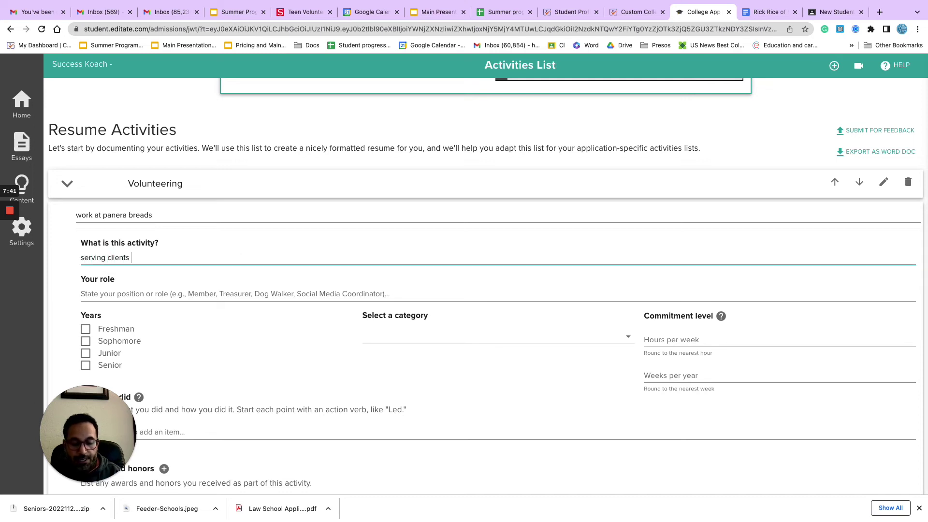
pyautogui.click(129, 294)
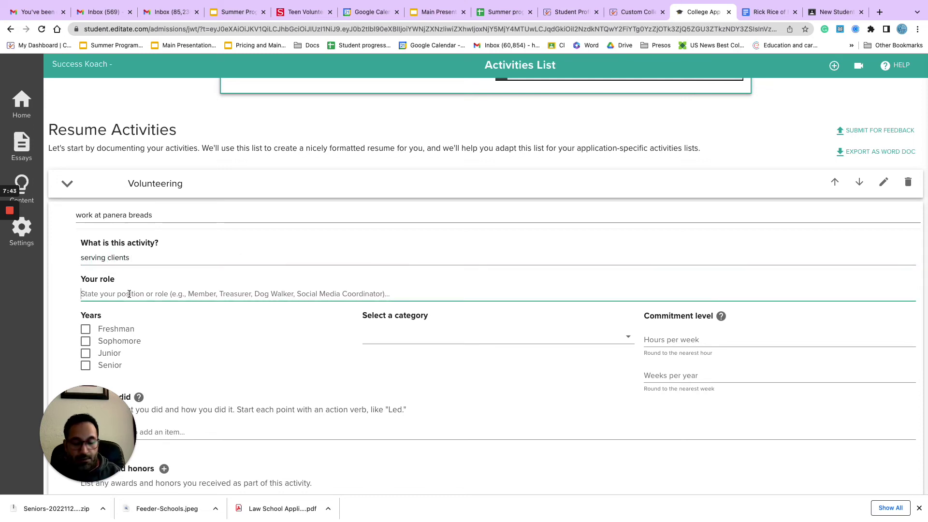
pyautogui.write('ser')
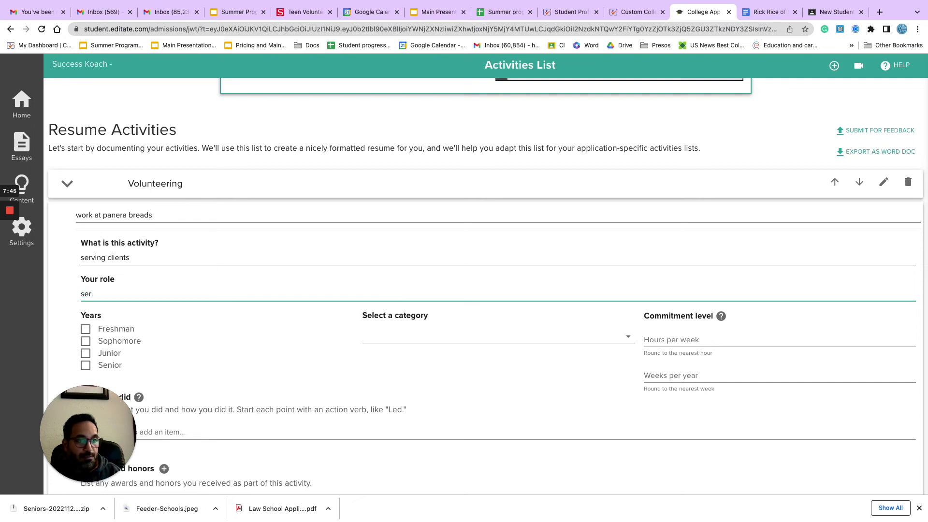
pyautogui.write('ver')
# Mark Sophomore as the year of the Panera activity and set its category to Employment / Paid Work.
pyautogui.click(86, 342)
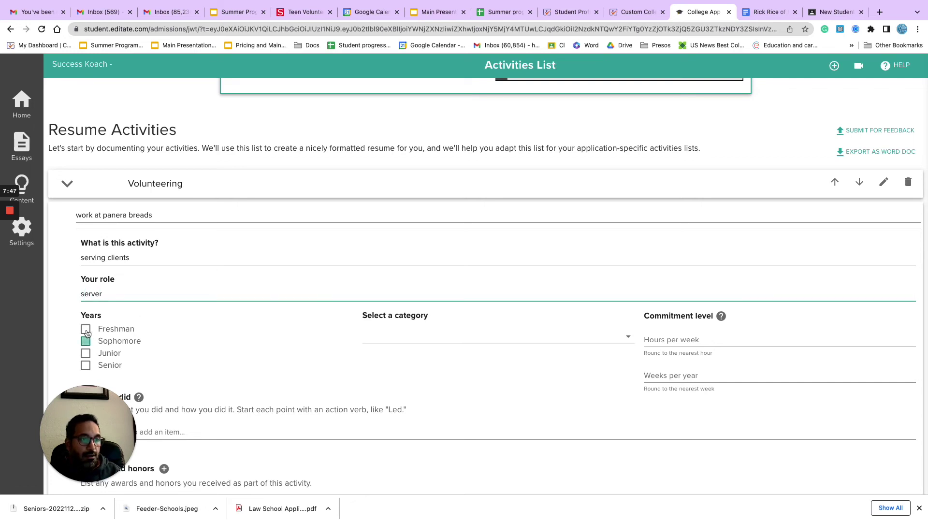
pyautogui.click(502, 337)
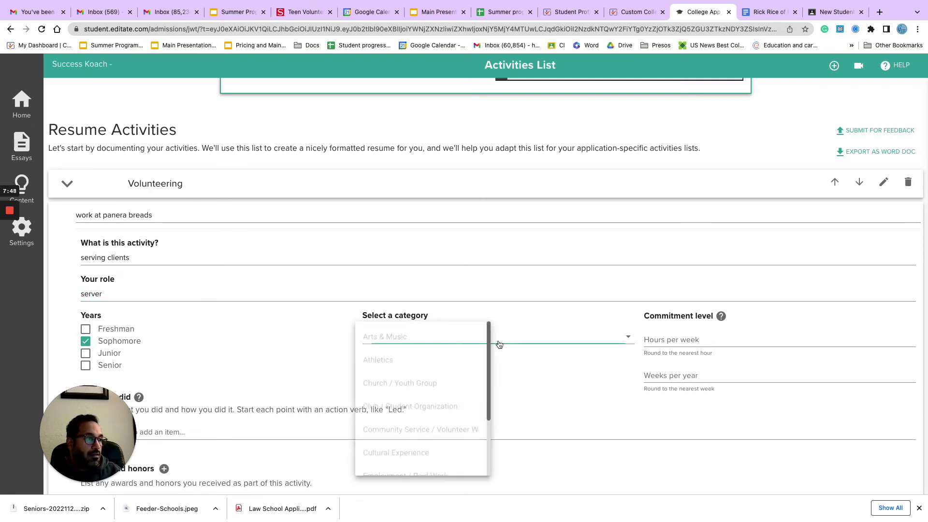
pyautogui.click(423, 430)
pyautogui.click(694, 339)
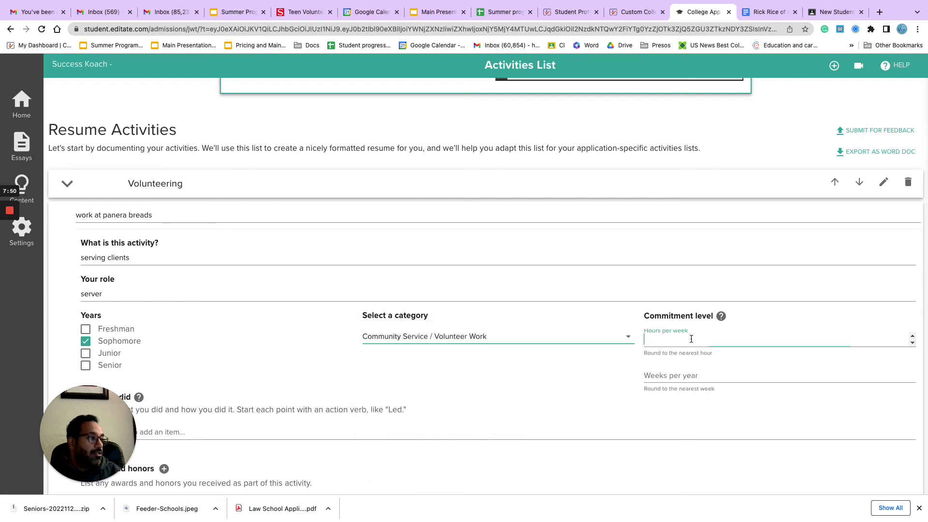
pyautogui.click(467, 343)
pyautogui.scroll(-2, 414, 389)
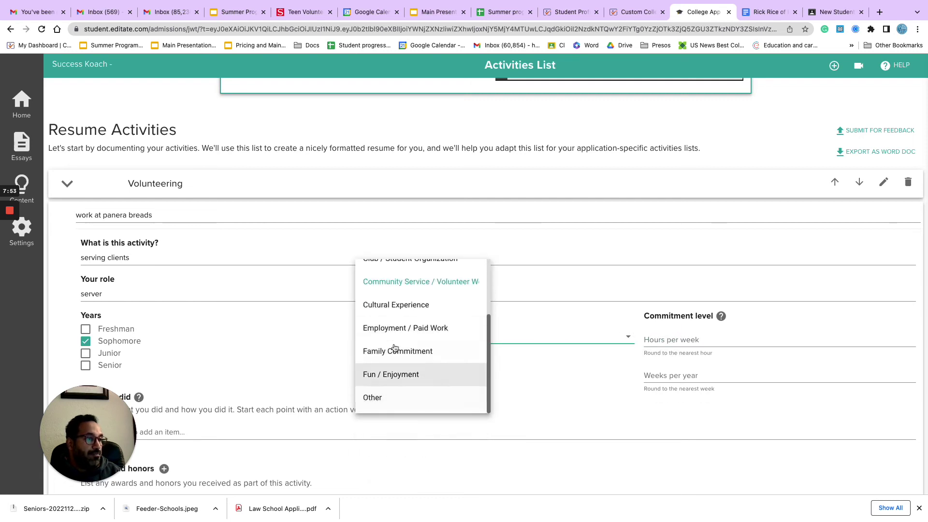
pyautogui.scroll(2, 394, 347)
pyautogui.scroll(-2, 394, 347)
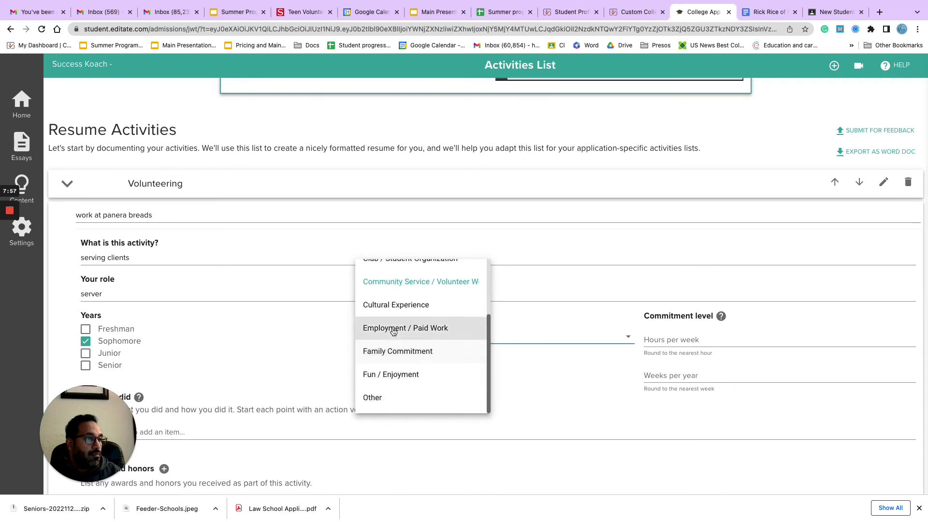
pyautogui.click(393, 331)
# Set the Panera activity's commitment to 3 hours per week.
pyautogui.click(665, 344)
pyautogui.write('3')
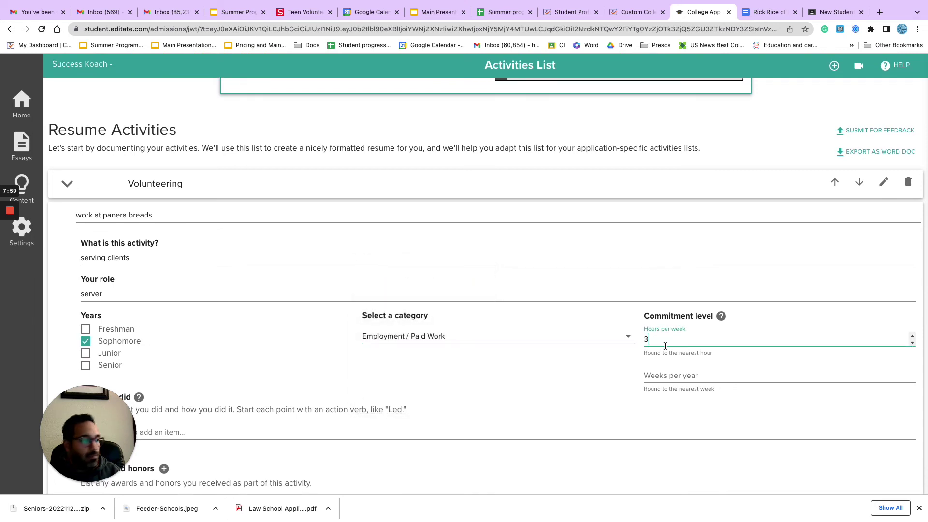
pyautogui.click(663, 370)
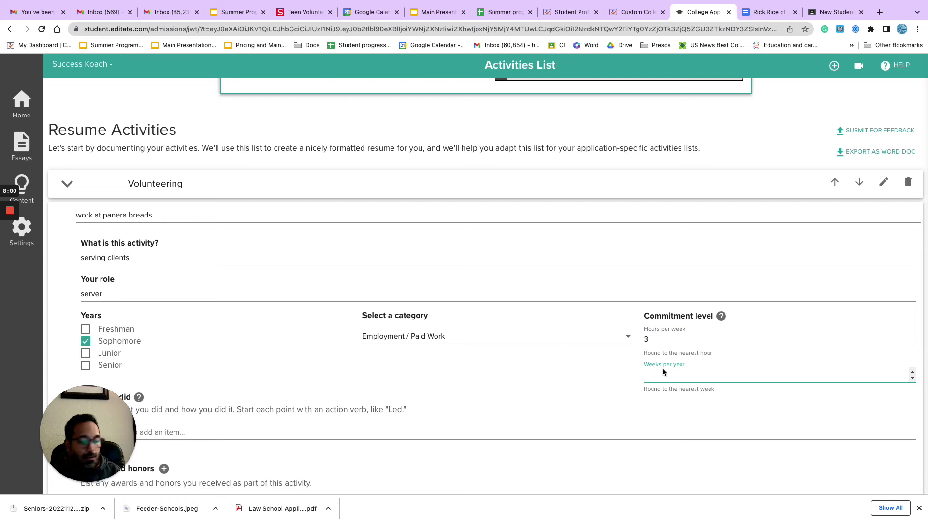
# Add "ad" and "sdwdewdw" as points of what was done at Panera and save the activity.
pyautogui.click(380, 432)
pyautogui.press('Return')
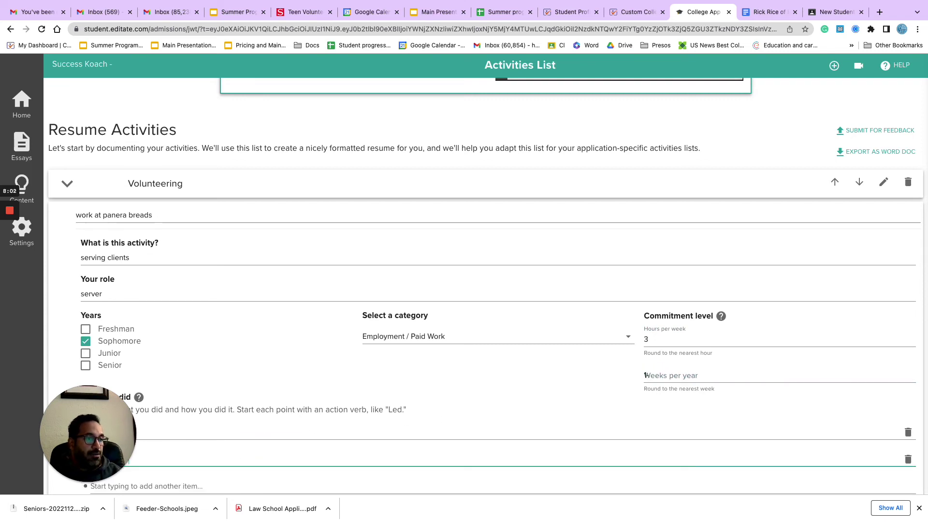
pyautogui.scroll(-7, 210, 487)
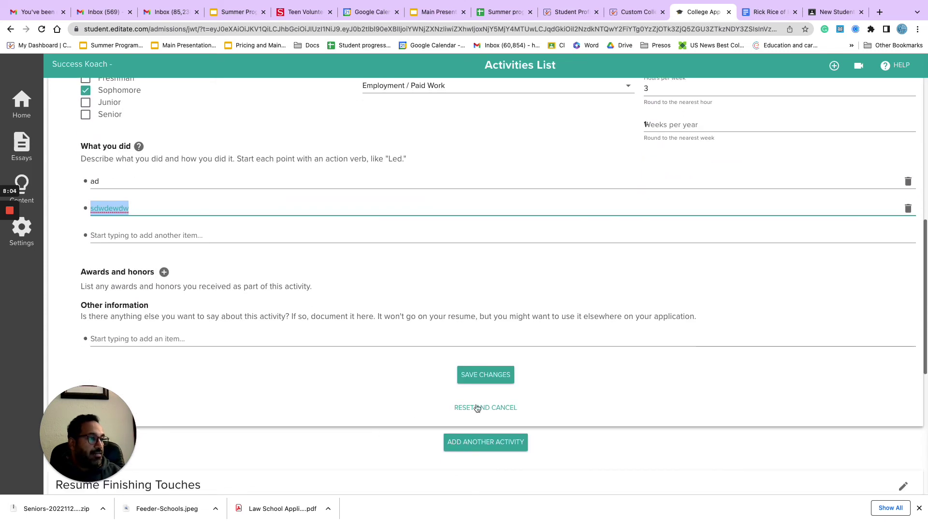
pyautogui.click(478, 374)
# Export the resume activities as a Word document, review the resume in Word and close it.
pyautogui.scroll(7, 540, 308)
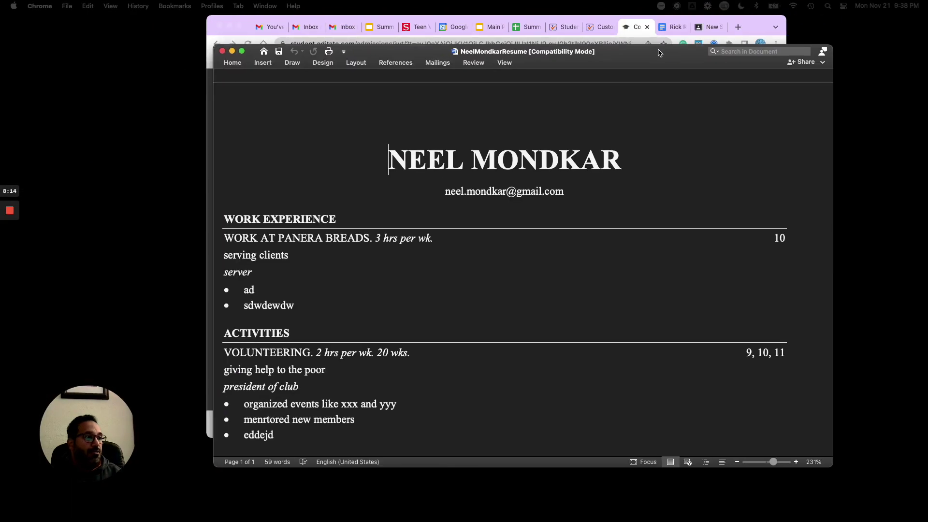
pyautogui.moveTo(659, 52); pyautogui.dragTo(635, 43)
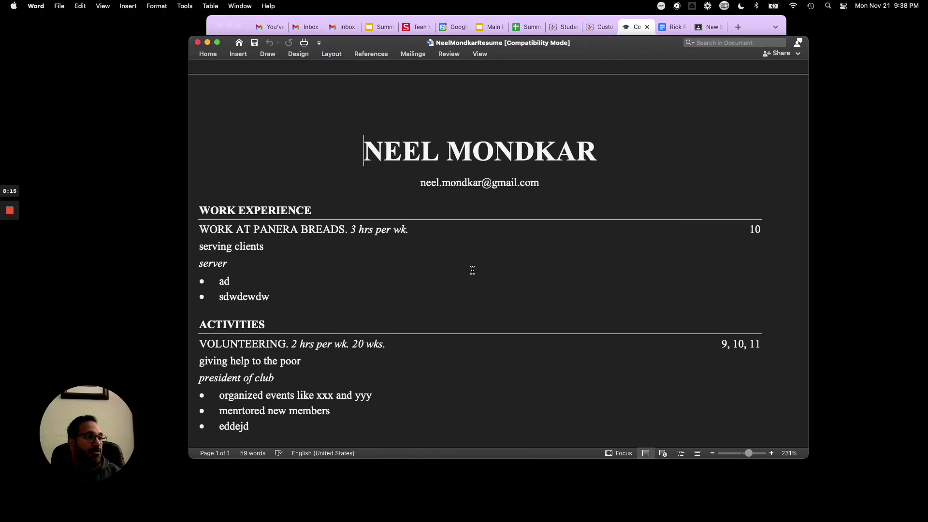
pyautogui.scroll(-5, 471, 268)
pyautogui.scroll(5, 472, 270)
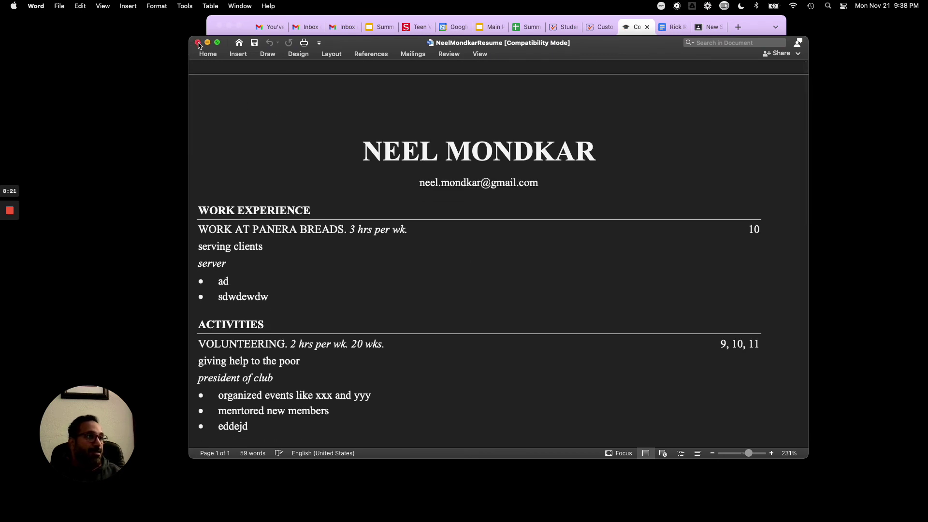
pyautogui.click(198, 43)
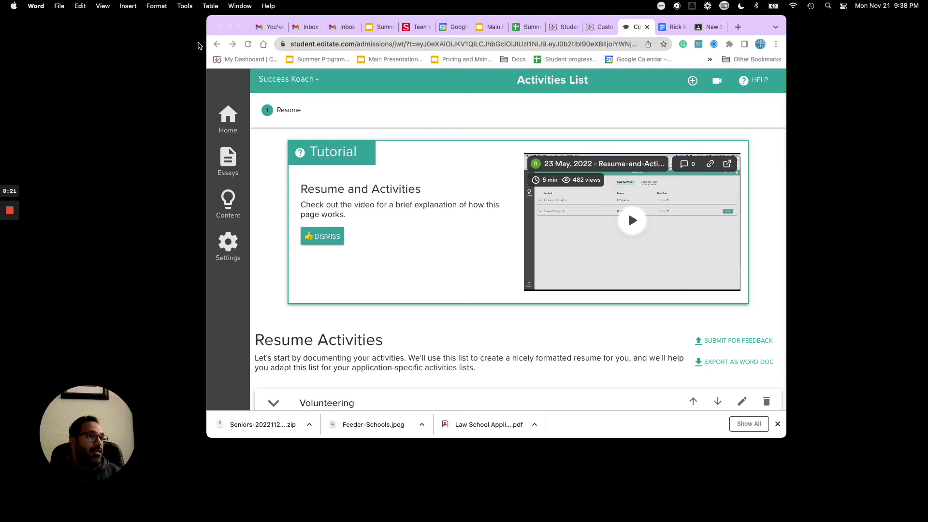
# Reopen the Essays portal from the college planning site, close the extra portal tab and return to the resume's activities list.
pyautogui.click(240, 26)
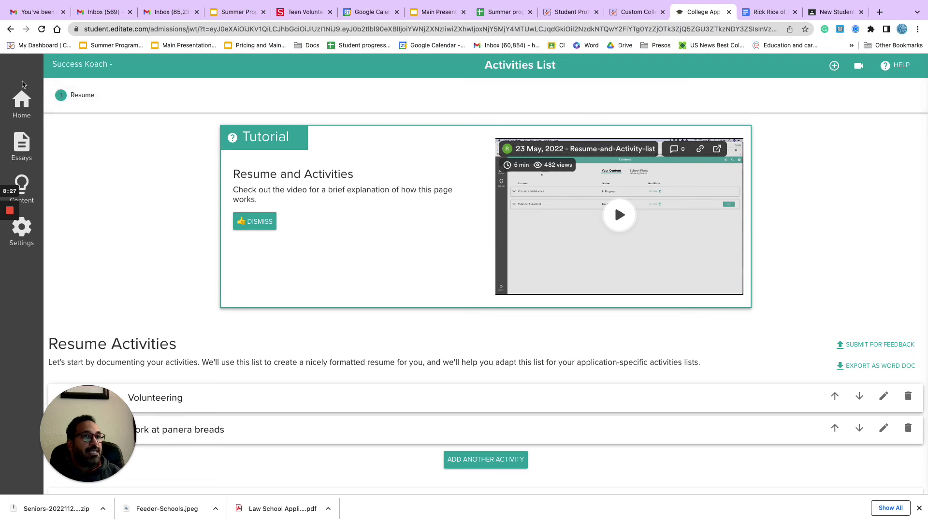
pyautogui.click(641, 14)
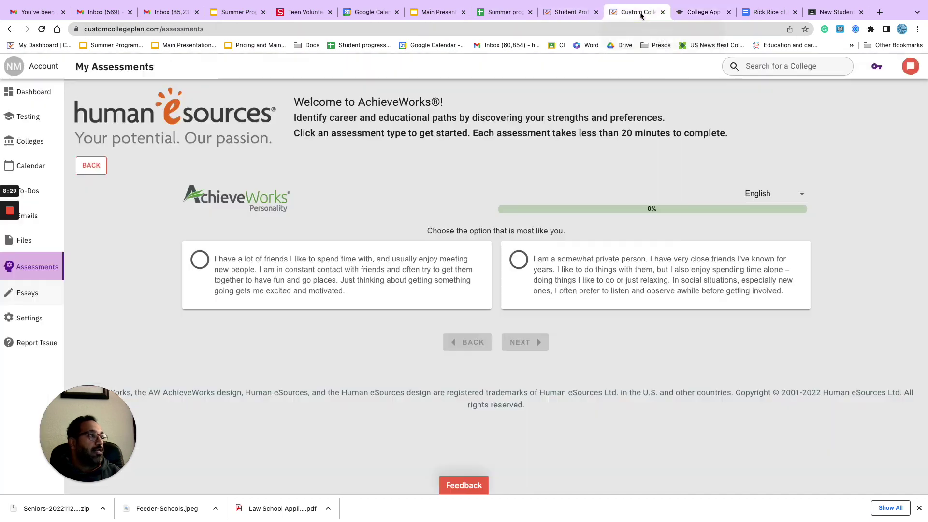
pyautogui.click(30, 296)
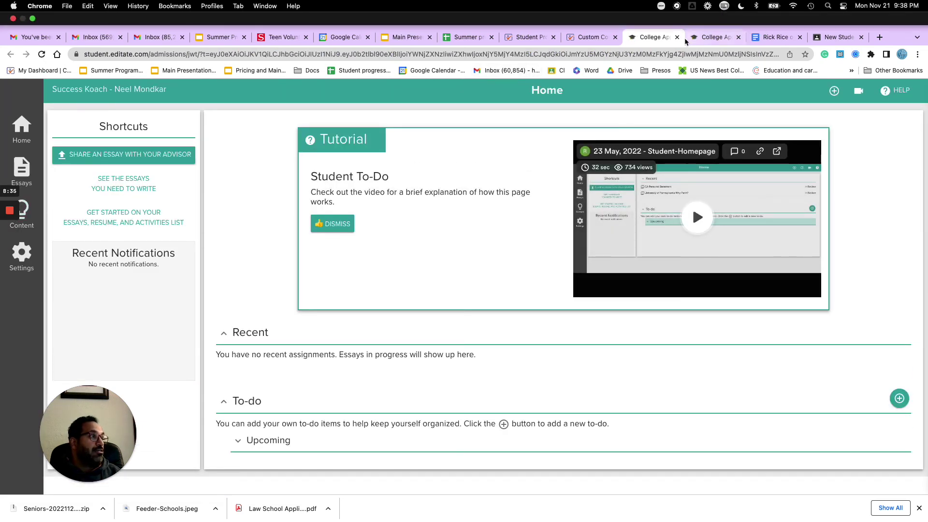
pyautogui.click(677, 37)
pyautogui.click(643, 38)
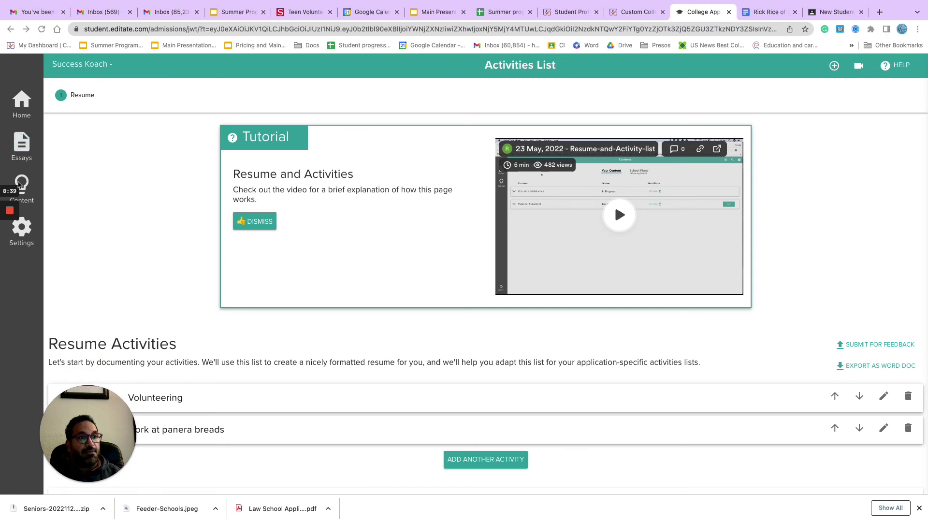
# View the Content Plan in the Content section, then examine the list of Essay Development modules.
pyautogui.click(22, 186)
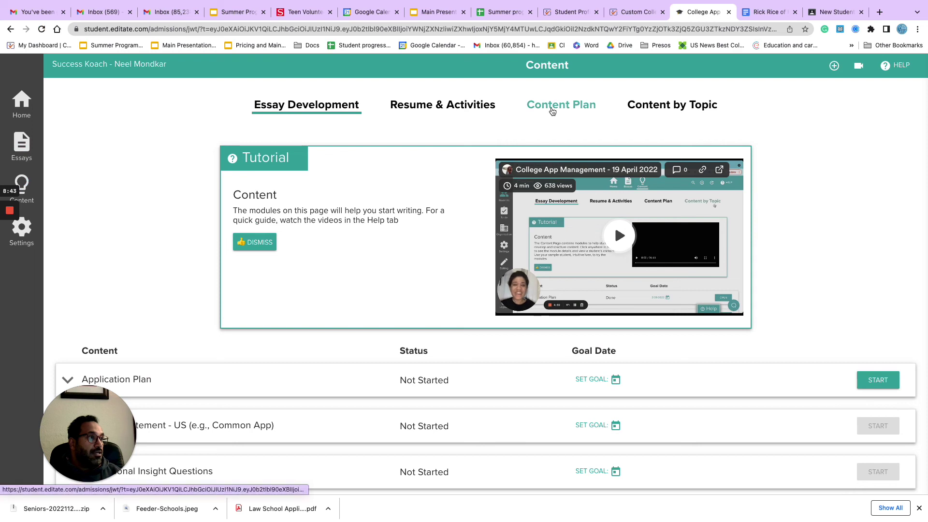
pyautogui.click(555, 111)
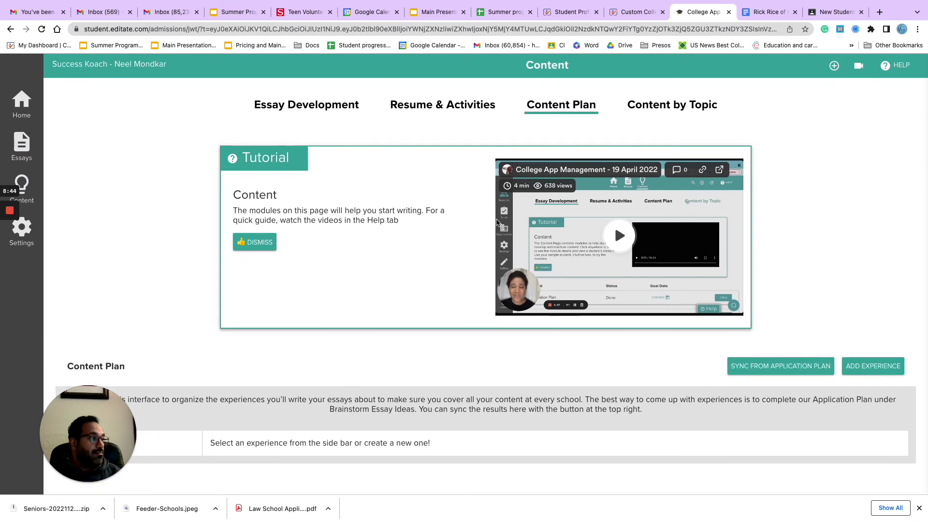
pyautogui.click(311, 111)
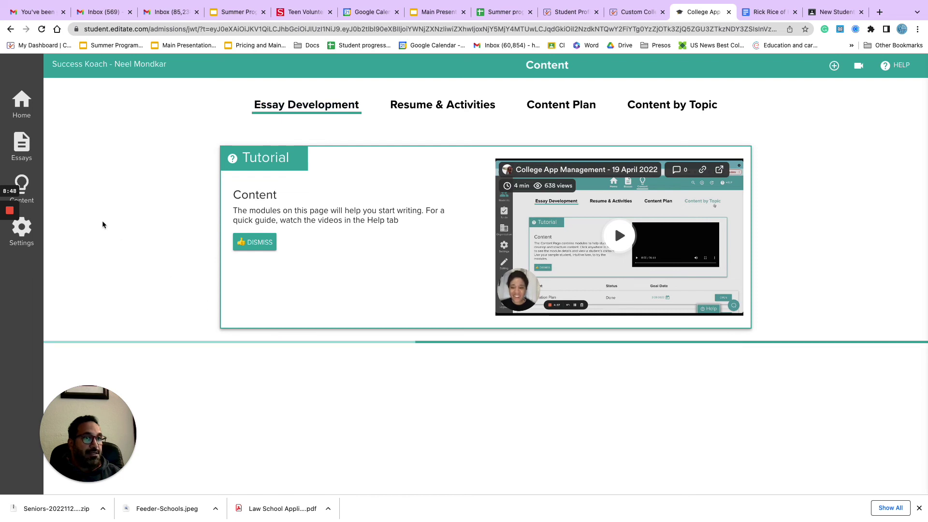
pyautogui.scroll(-3, 238, 358)
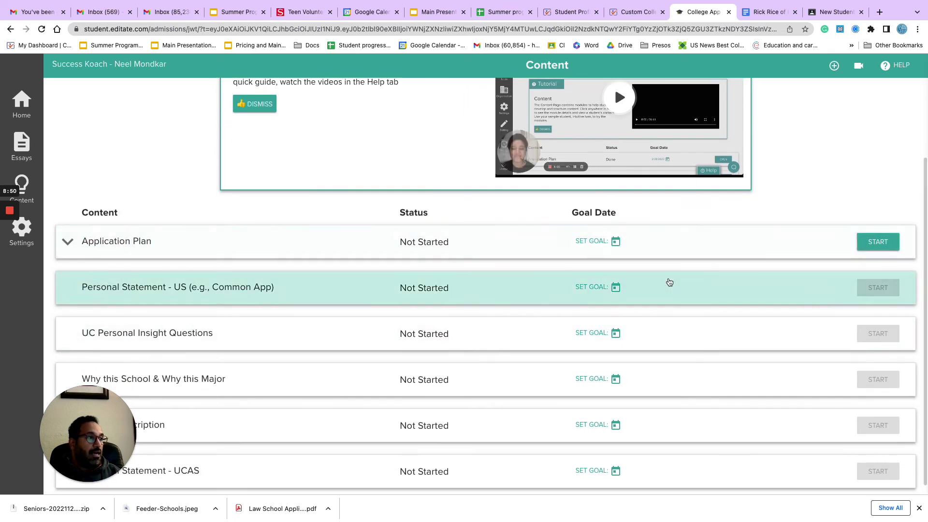
# Start the Application Plan module, preview the Persona Quiz questions without answering and return to the plan's overview.
pyautogui.click(877, 241)
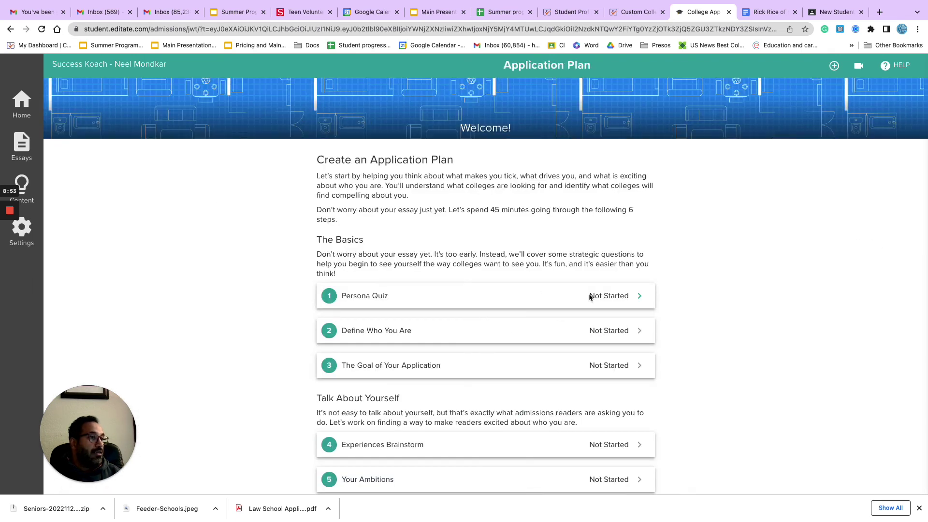
pyautogui.click(638, 296)
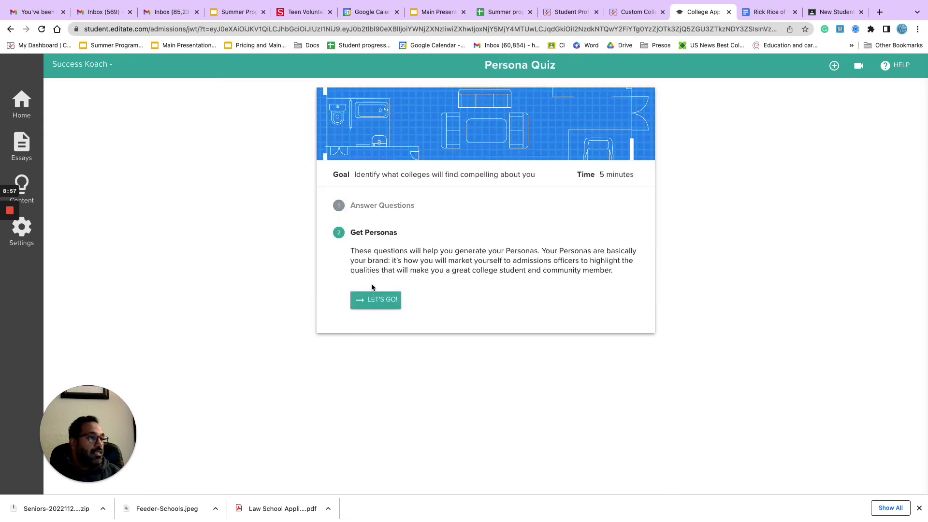
pyautogui.click(370, 299)
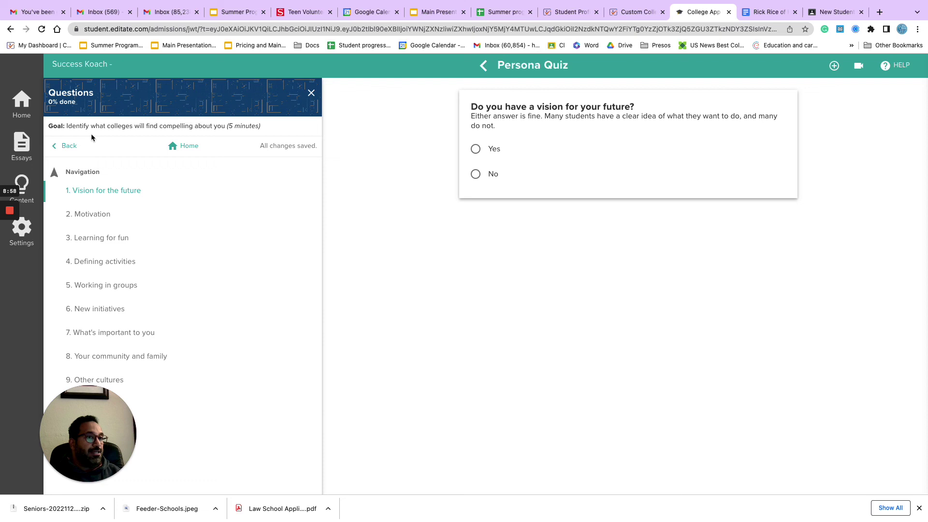
pyautogui.click(65, 145)
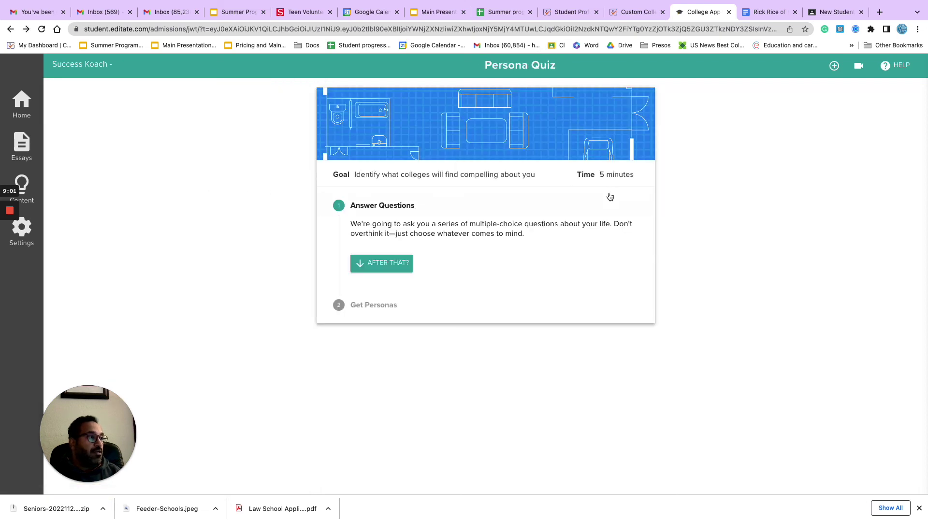
pyautogui.click(10, 29)
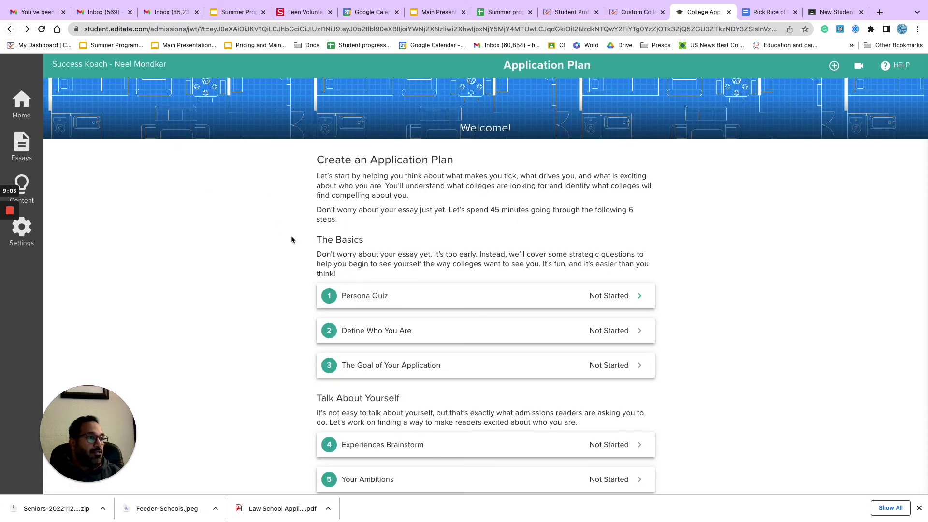